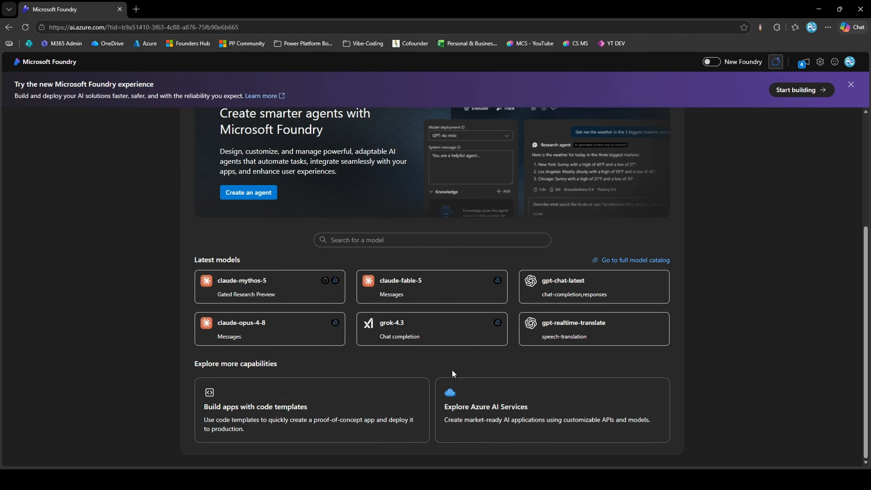
# Switch to the New Foundry experience and start a new project named power-platform-document-demo.
pyautogui.scroll(5, 451, 360)
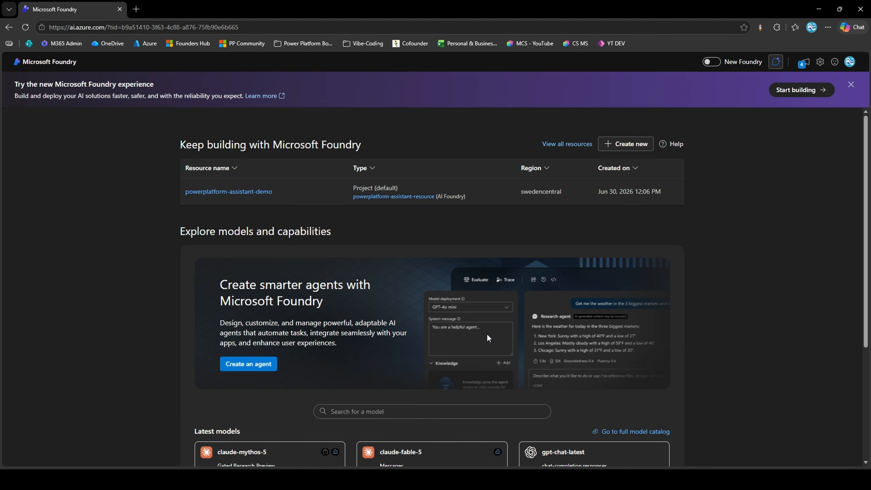
pyautogui.click(712, 62)
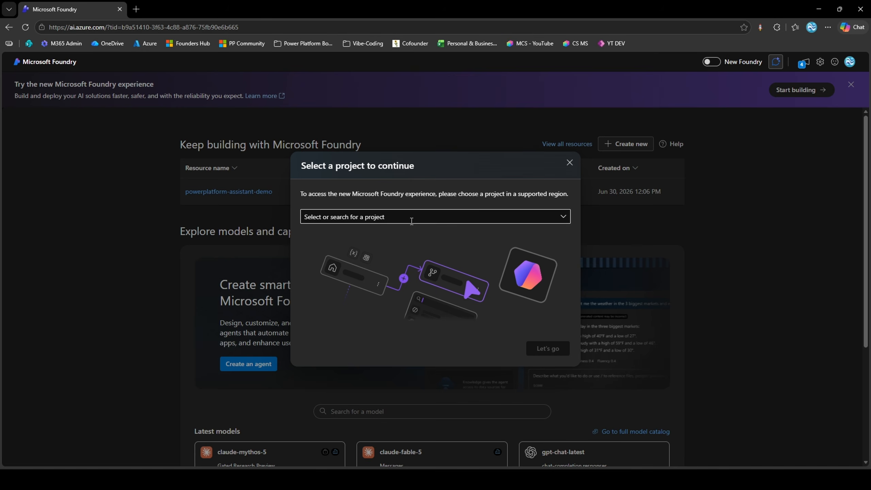
pyautogui.click(564, 220)
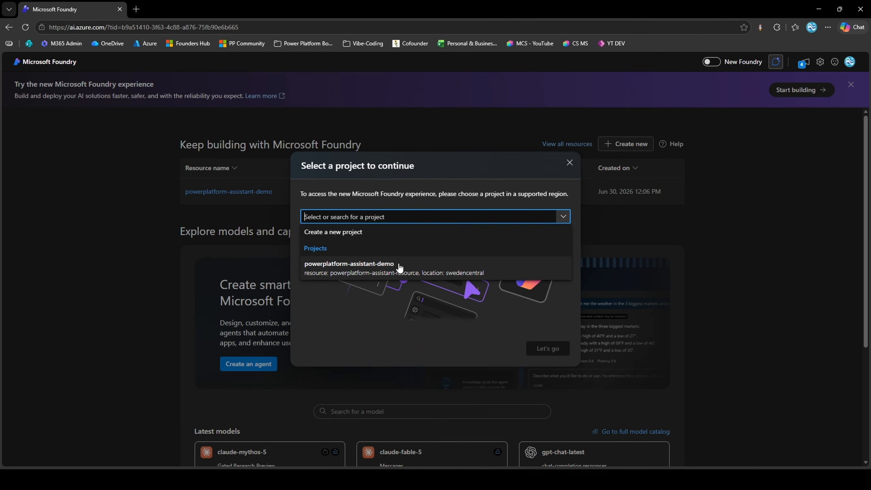
pyautogui.click(407, 236)
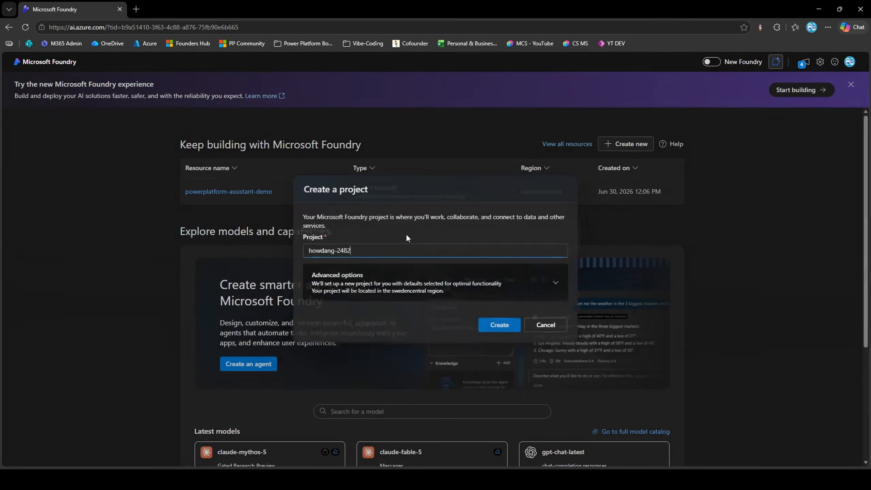
pyautogui.moveTo(356, 251); pyautogui.dragTo(301, 254)
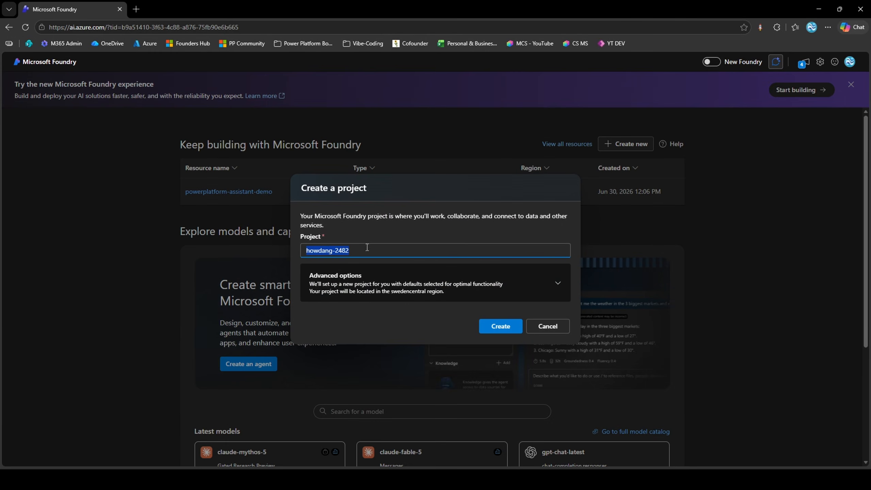
pyautogui.write('power-platform-document-demo')
# Examine the project's advanced options, including the Microsoft Foundry resource name and the available resource groups.
pyautogui.moveTo(402, 184); pyautogui.dragTo(304, 185)
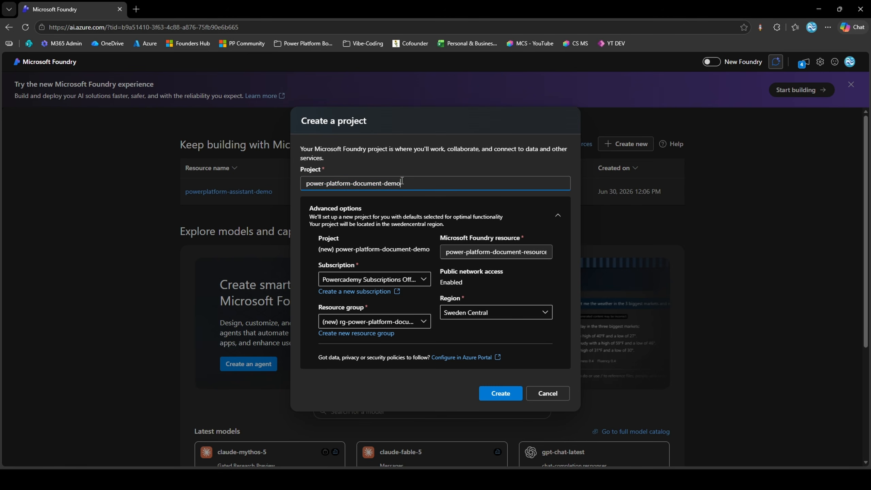
pyautogui.click(443, 219)
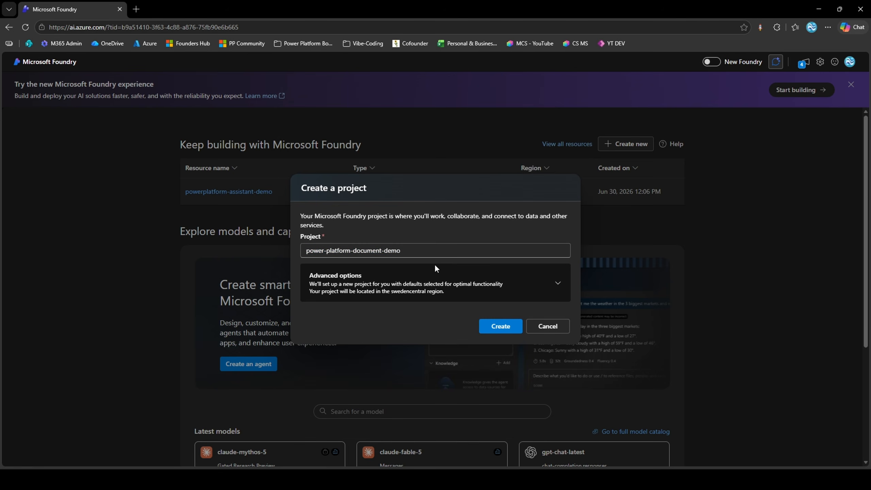
pyautogui.click(425, 285)
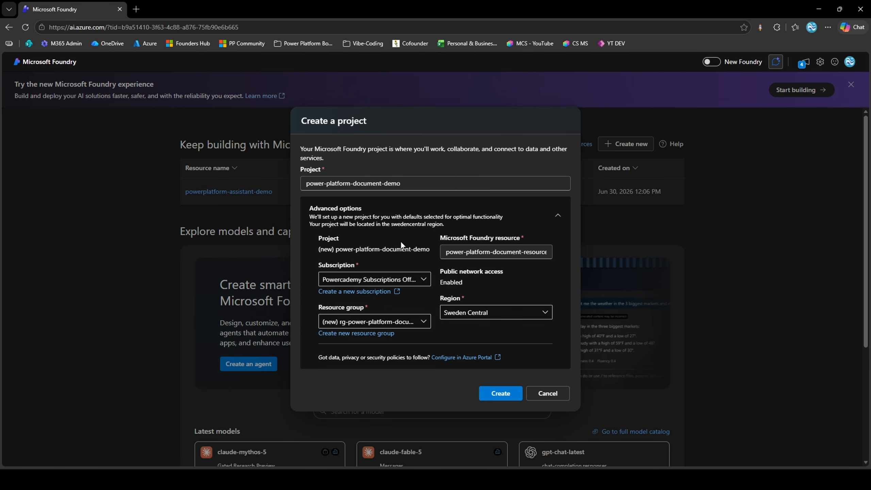
pyautogui.moveTo(446, 253); pyautogui.dragTo(551, 250)
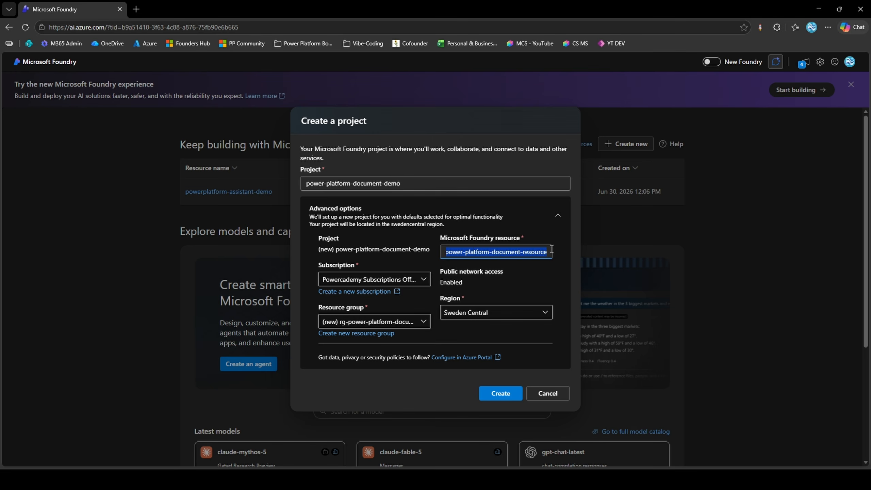
pyautogui.click(545, 253)
pyautogui.moveTo(446, 252); pyautogui.dragTo(529, 249)
pyautogui.click(529, 250)
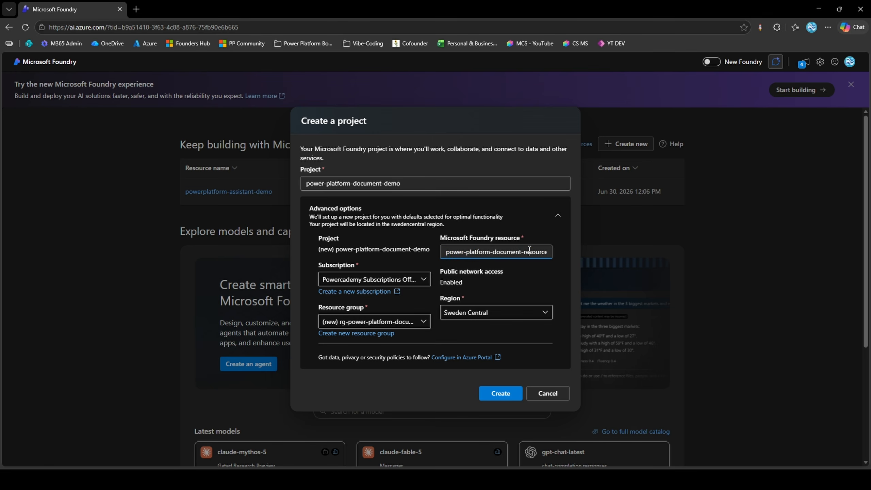
pyautogui.click(424, 323)
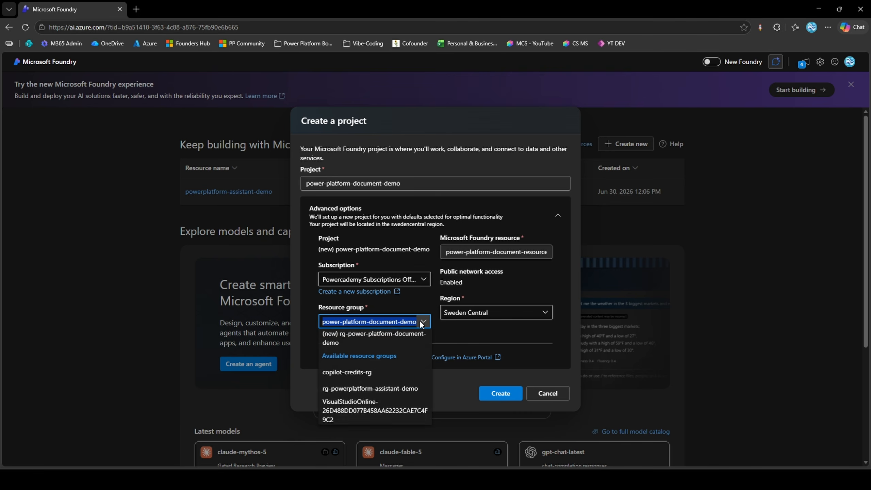
pyautogui.click(422, 322)
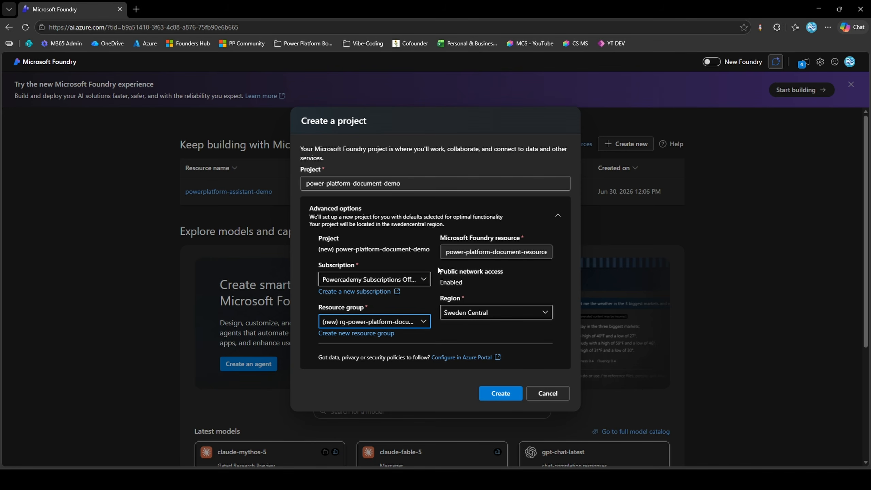
# Choose Sweden Central as the project's region, review the other available regions, and create the project.
pyautogui.click(542, 312)
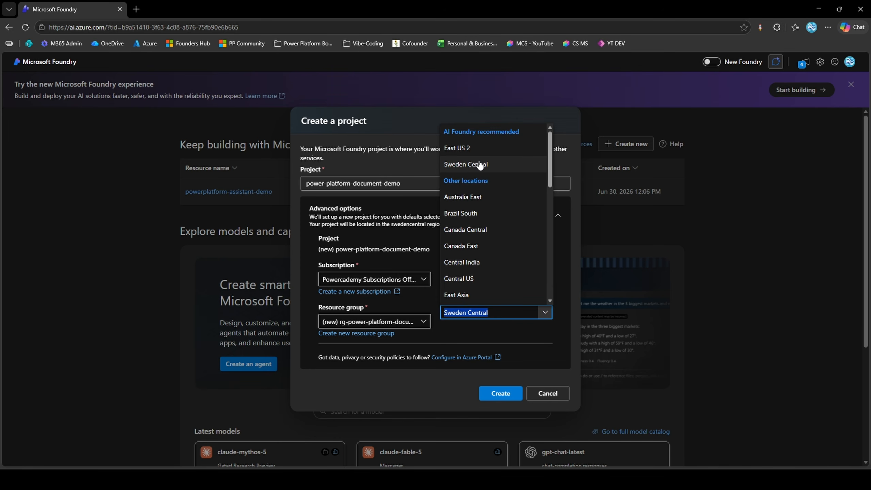
pyautogui.click(458, 162)
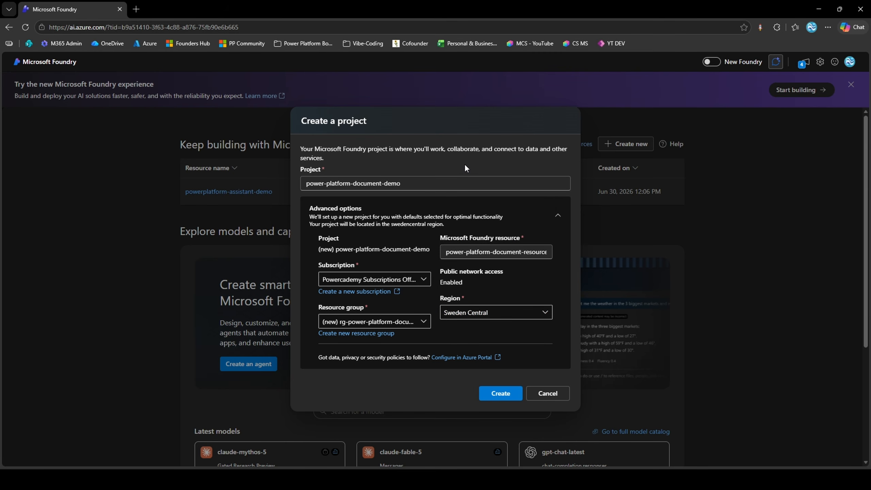
pyautogui.click(497, 312)
pyautogui.scroll(-5, 491, 252)
pyautogui.scroll(-3, 491, 253)
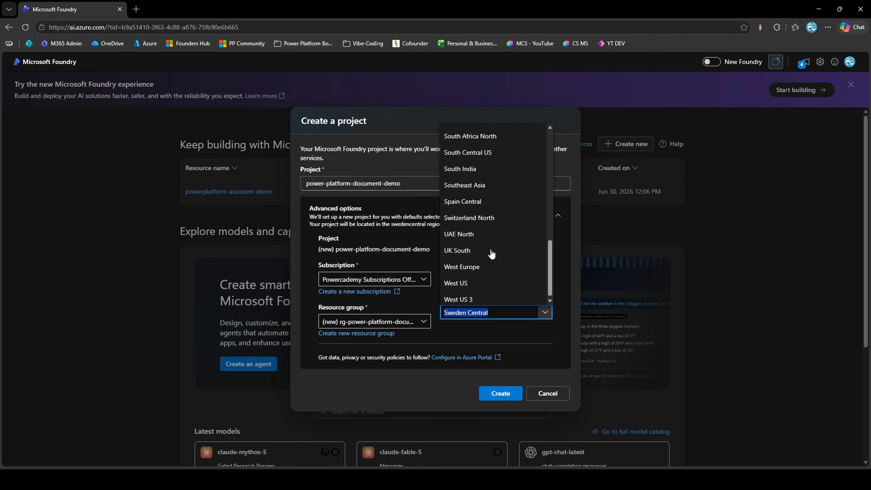
pyautogui.scroll(10, 486, 240)
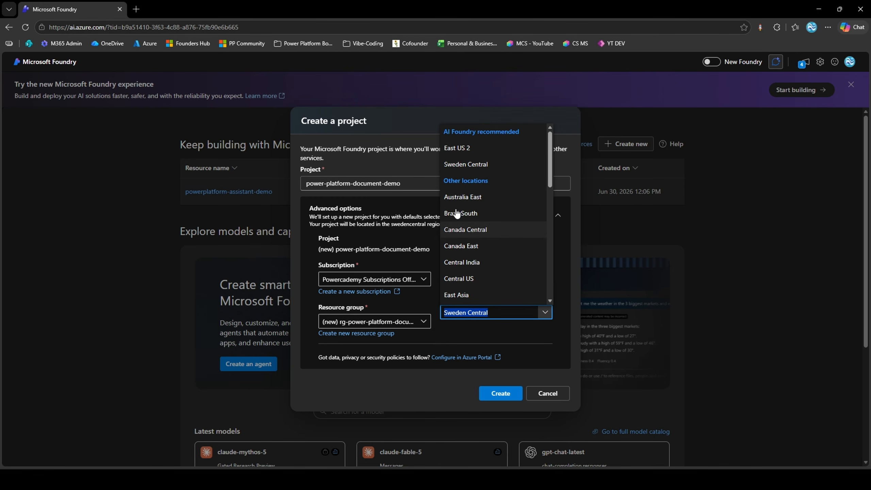
pyautogui.click(386, 167)
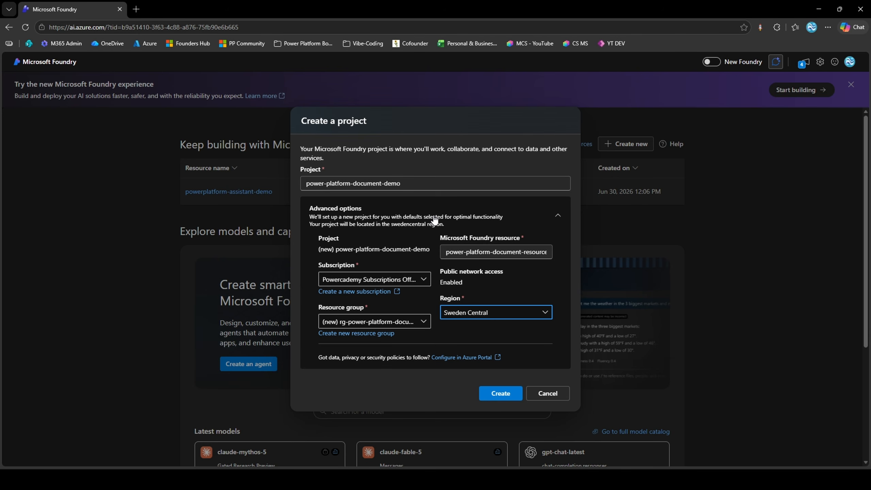
pyautogui.click(501, 393)
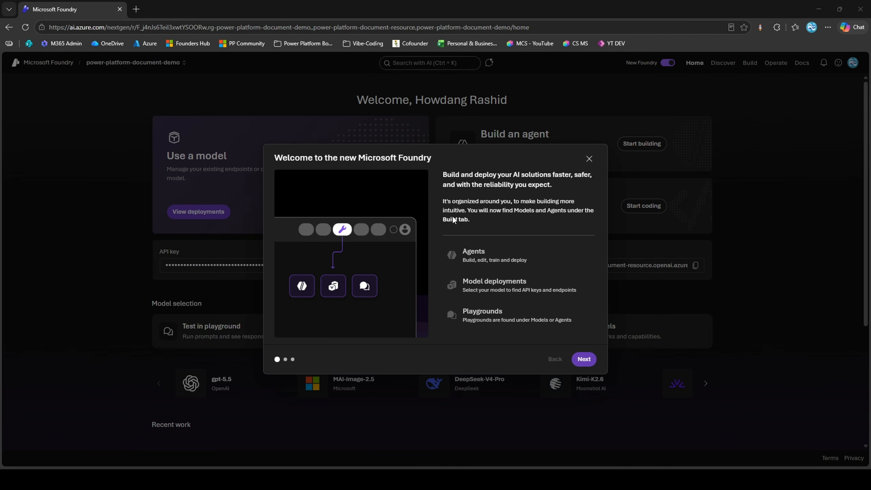
# Go through the new Microsoft Foundry welcome tour and start creating an agent from its final page.
pyautogui.click(585, 360)
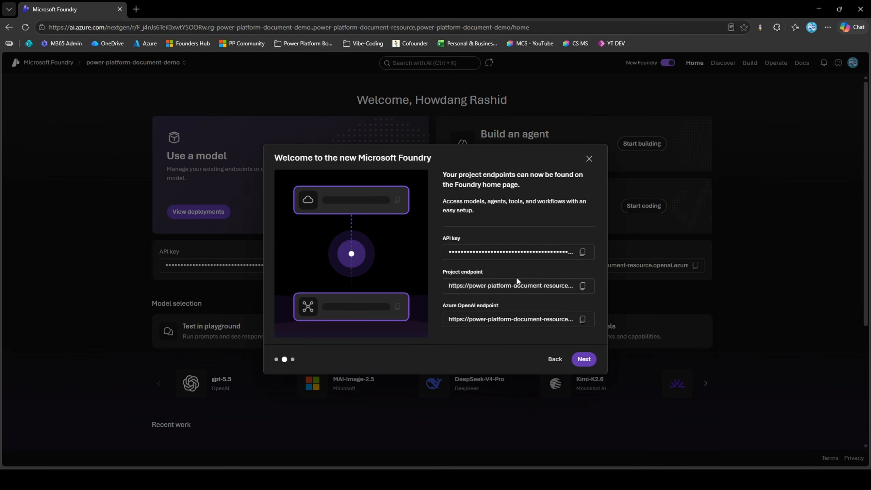
pyautogui.click(583, 359)
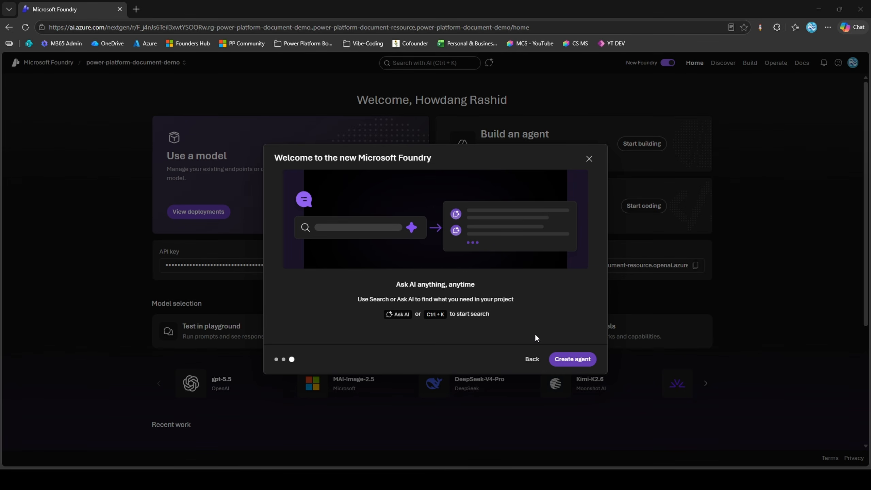
pyautogui.click(575, 364)
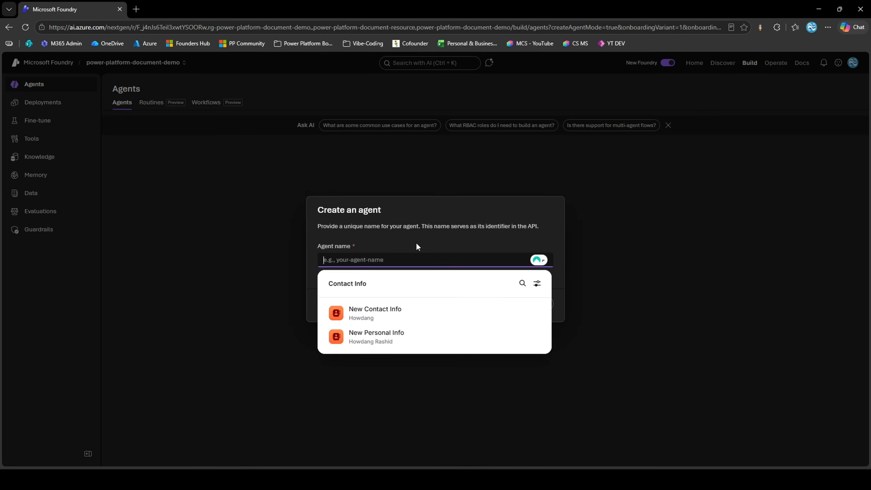
# Name the agent powercademy-document-agent and create it with its playground opened.
pyautogui.click(539, 260)
pyautogui.click(375, 258)
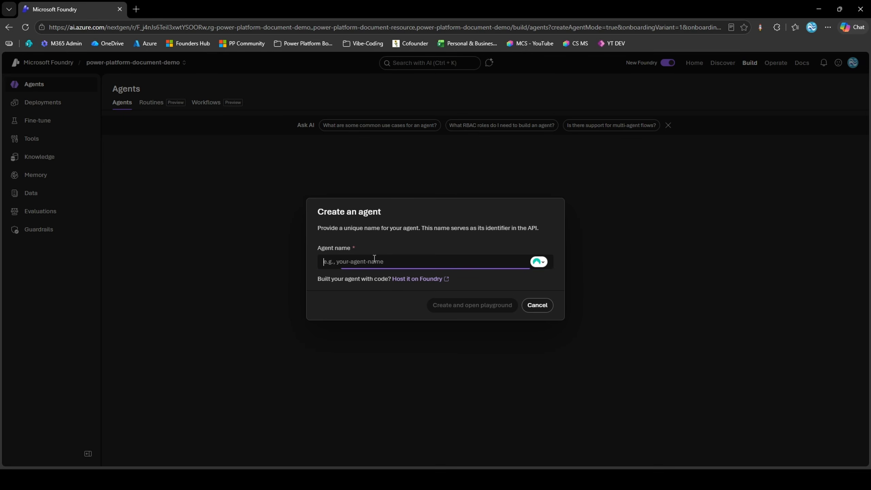
pyautogui.write('powercademy-document-agen')
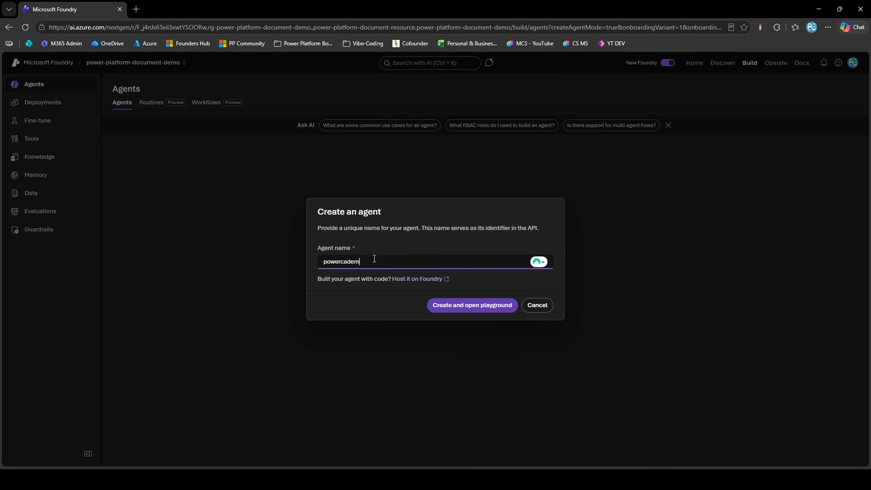
pyautogui.write('t')
pyautogui.click(463, 313)
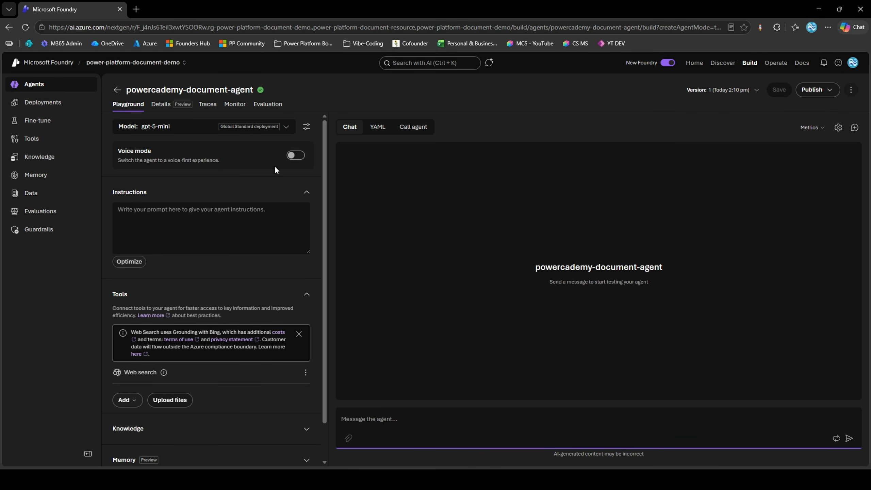
# Browse the featured base models available for the agent and sort the model list by created time.
pyautogui.click(287, 130)
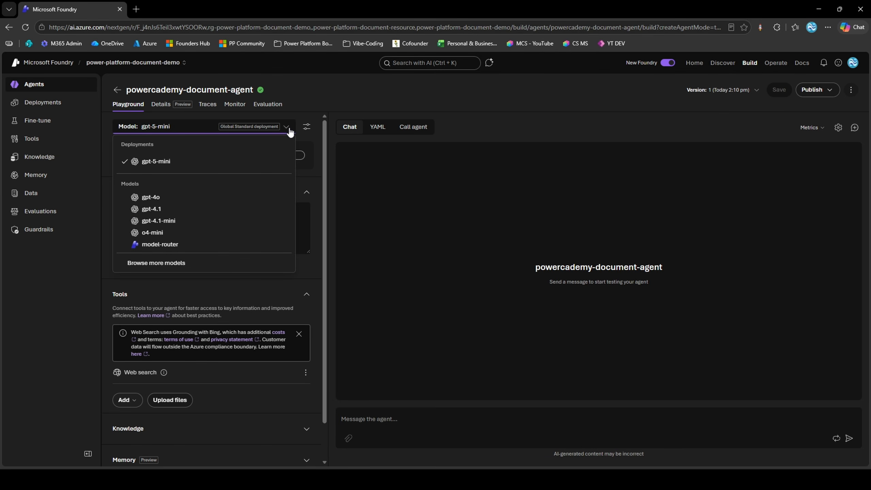
pyautogui.click(229, 262)
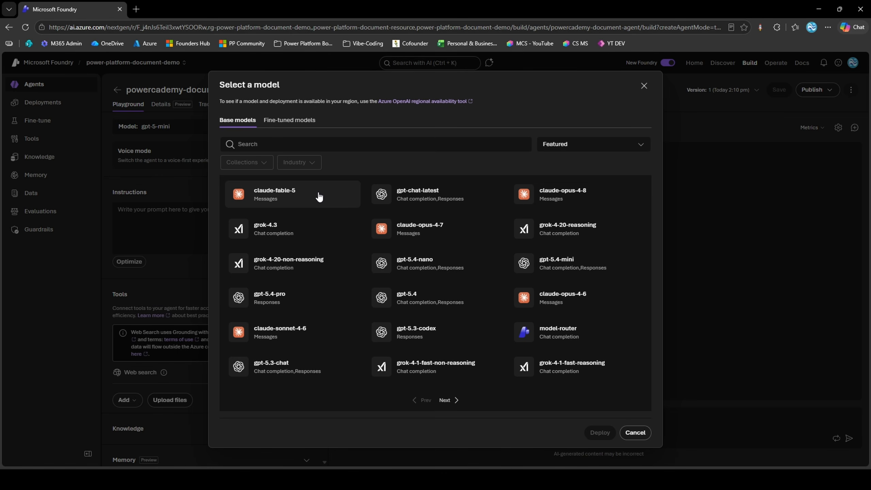
pyautogui.click(450, 401)
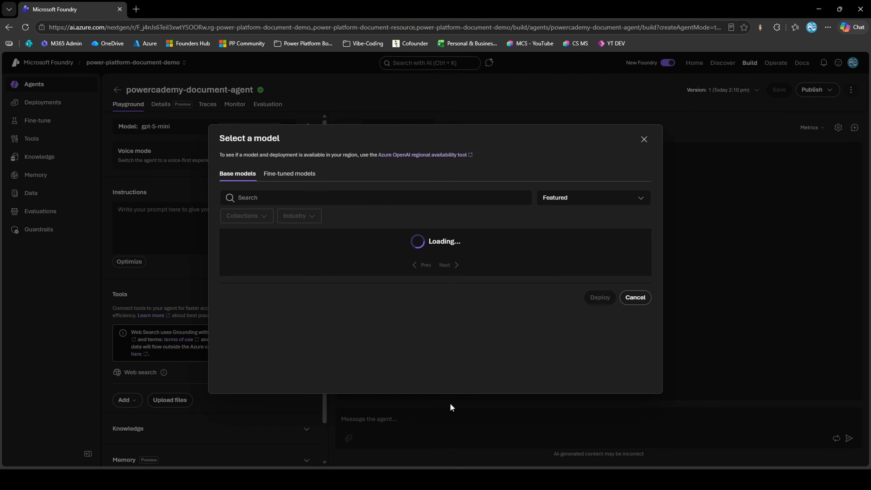
pyautogui.click(459, 399)
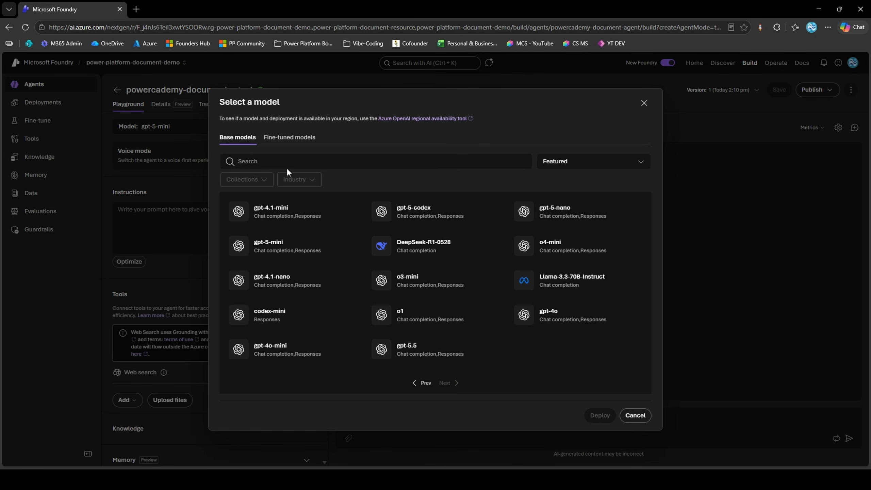
pyautogui.click(614, 165)
pyautogui.click(587, 194)
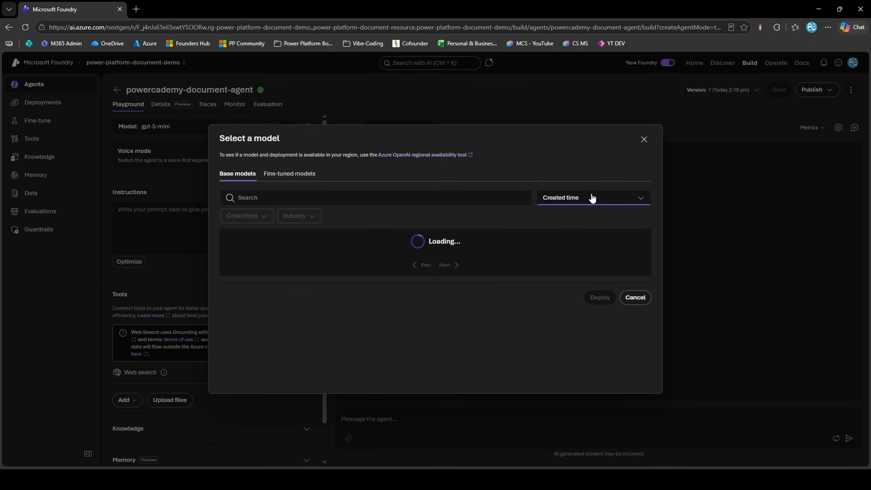
# Page through the full list of base models and search it for "mai".
pyautogui.click(456, 400)
pyautogui.click(458, 398)
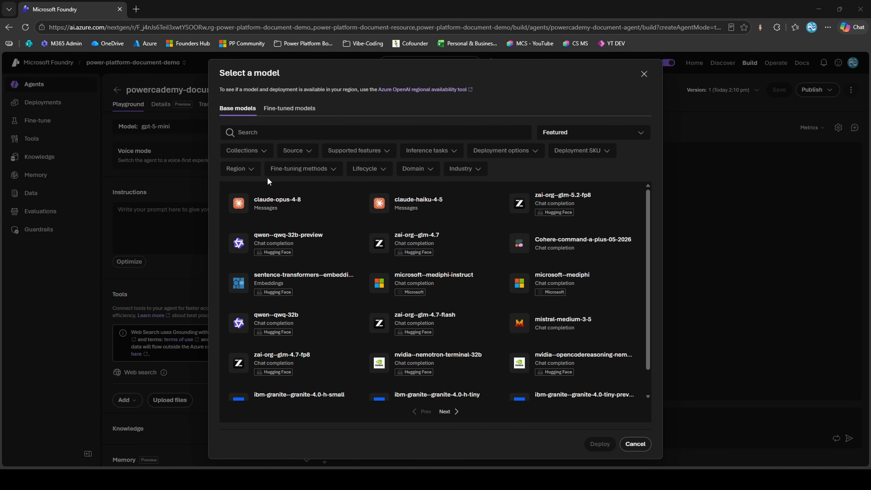
pyautogui.scroll(-1, 377, 241)
pyautogui.click(445, 411)
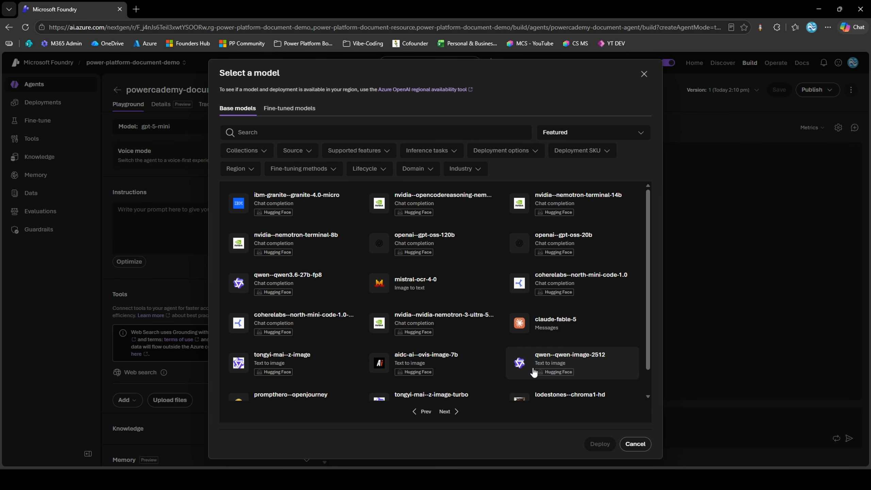
pyautogui.scroll(-1, 428, 319)
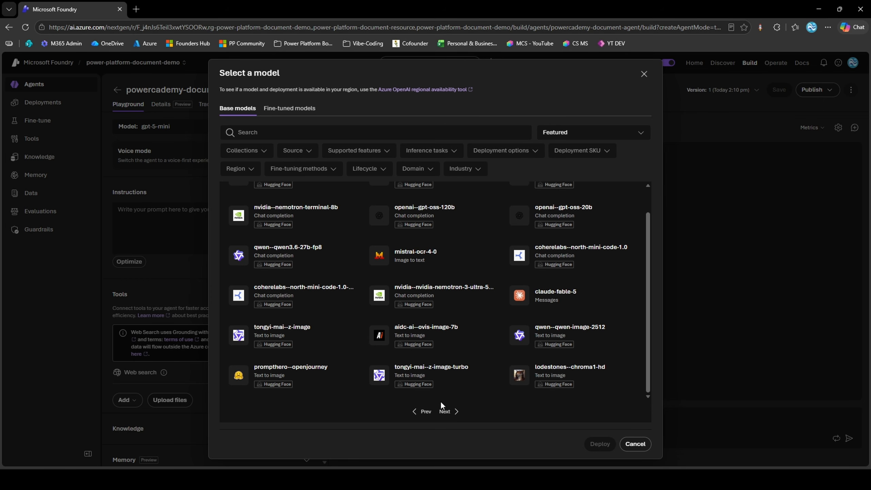
pyautogui.click(455, 411)
pyautogui.scroll(-1, 459, 398)
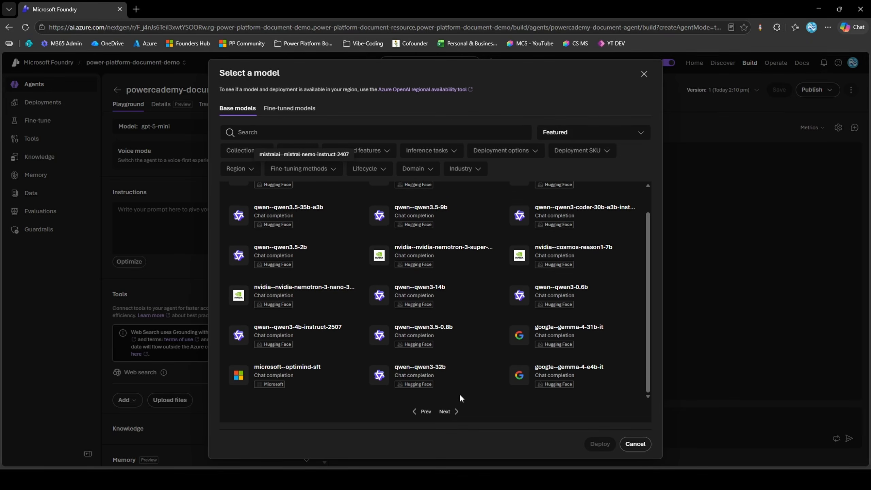
pyautogui.click(455, 413)
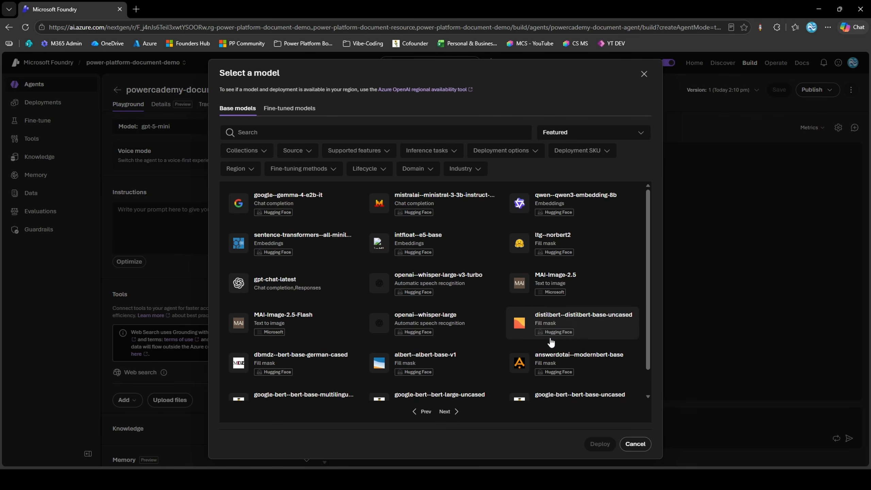
pyautogui.click(300, 134)
pyautogui.write('mai')
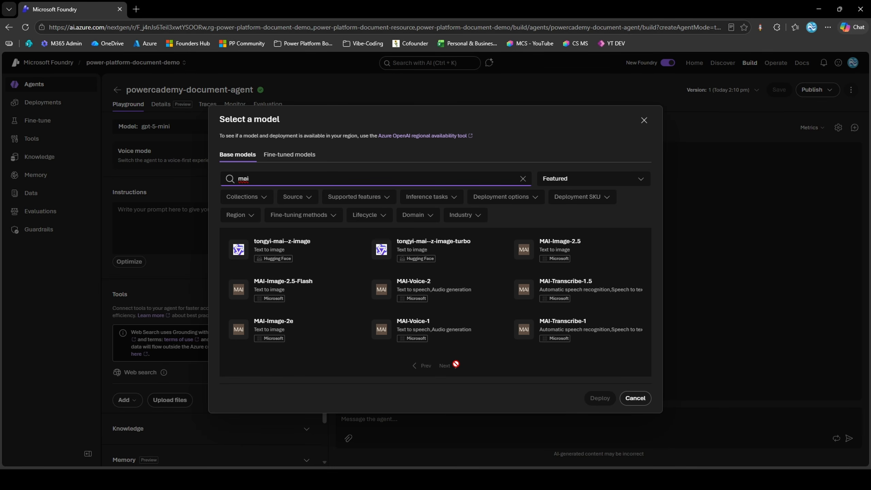
# Clear the base model search and close the model selection without deploying a model.
pyautogui.click(522, 179)
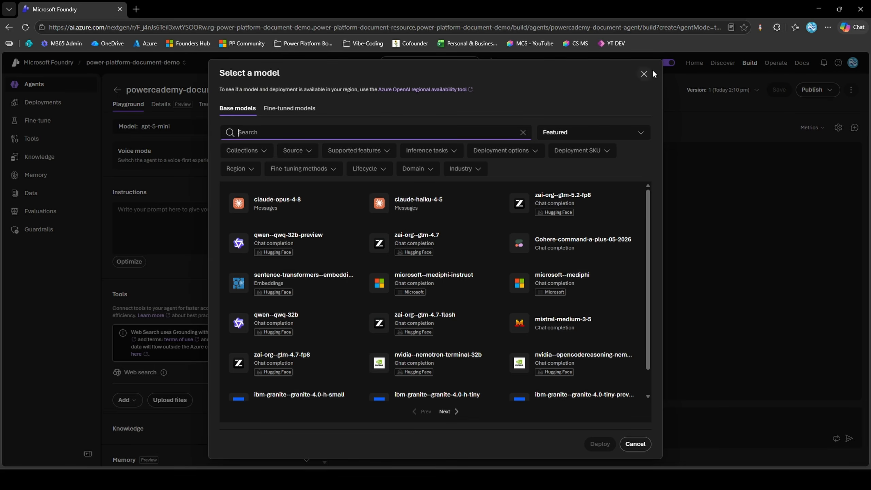
pyautogui.click(639, 74)
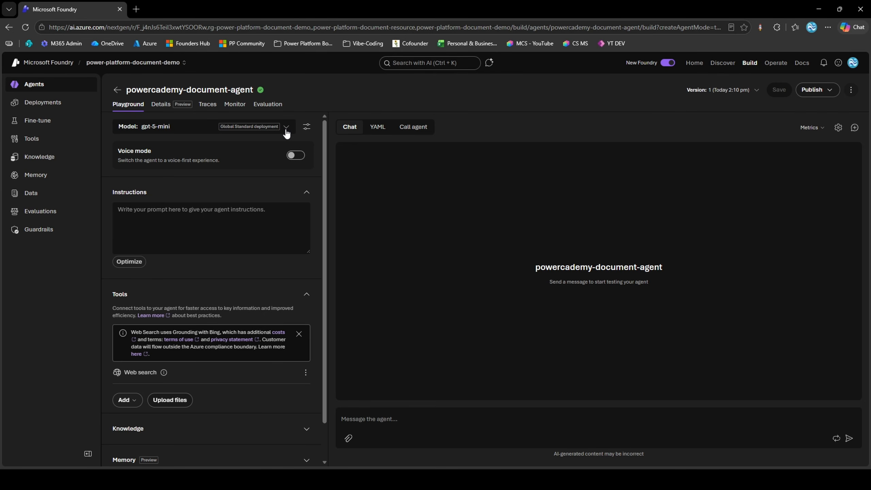
# Review the model parameter options for text format, when to use tools, and reasoning effort.
pyautogui.click(305, 133)
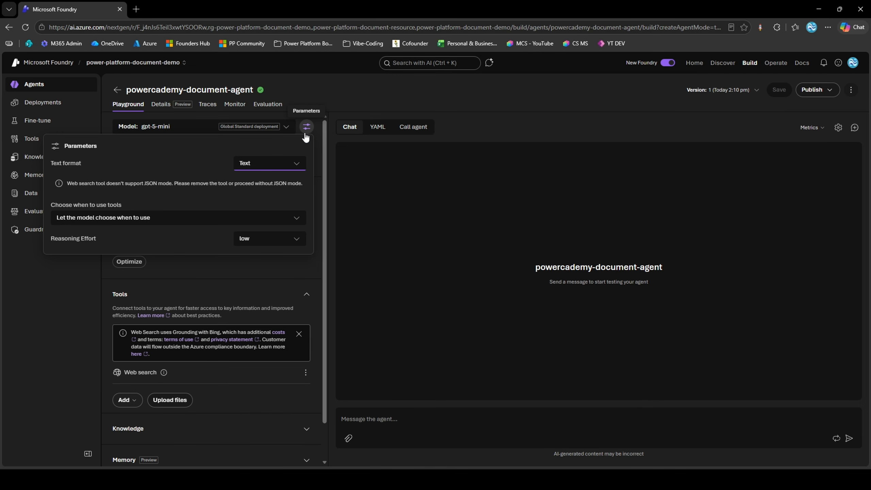
pyautogui.click(262, 166)
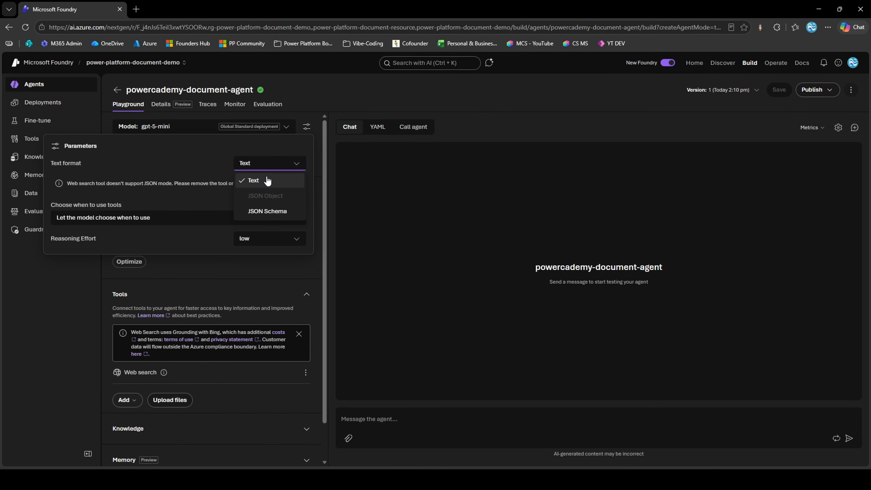
pyautogui.click(268, 181)
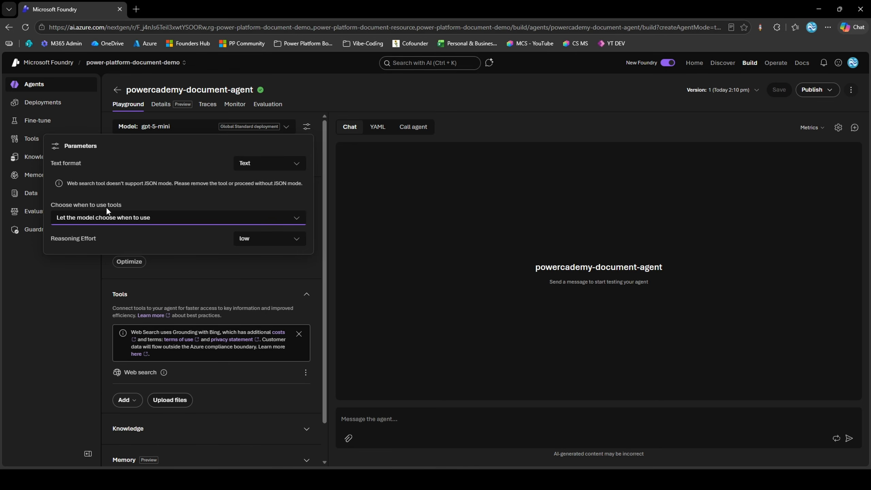
pyautogui.click(111, 219)
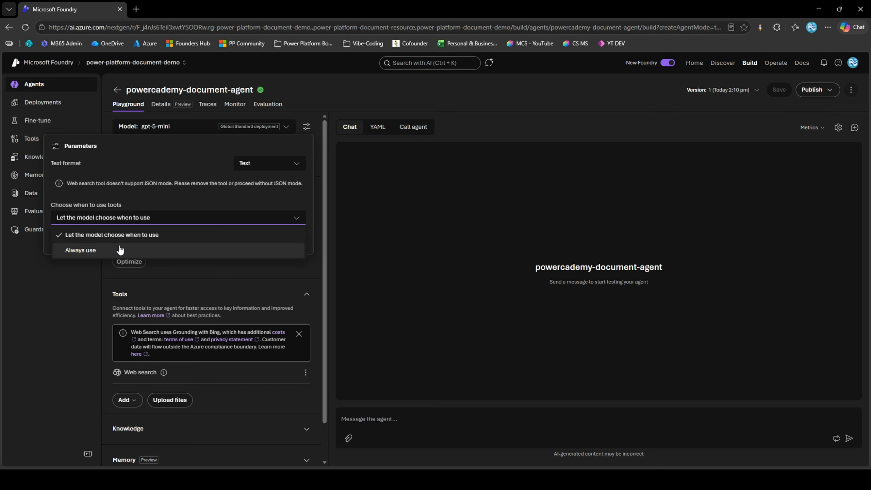
pyautogui.click(103, 235)
pyautogui.click(269, 240)
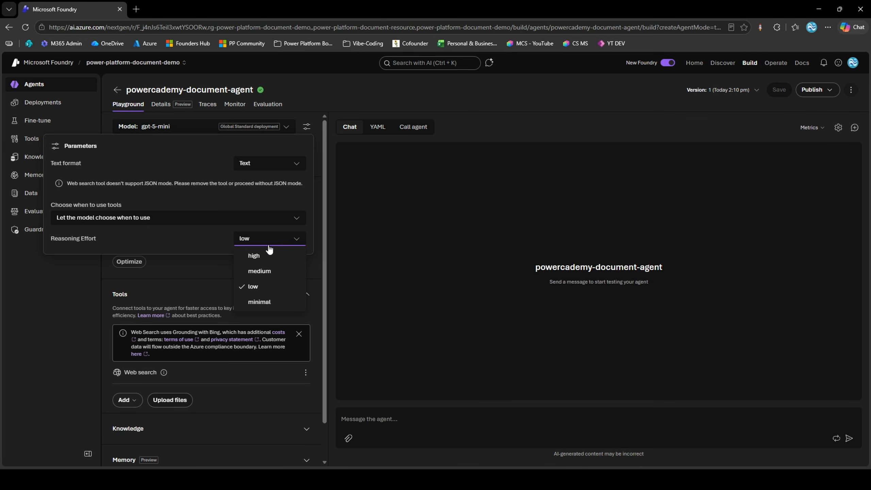
pyautogui.click(283, 272)
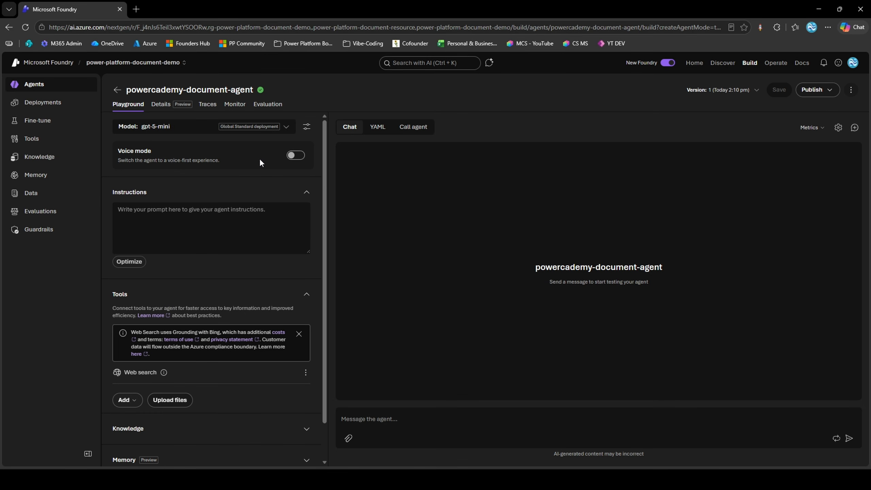
# Turn on voice mode and examine its speech recognition model choices and advanced speech input settings.
pyautogui.click(296, 155)
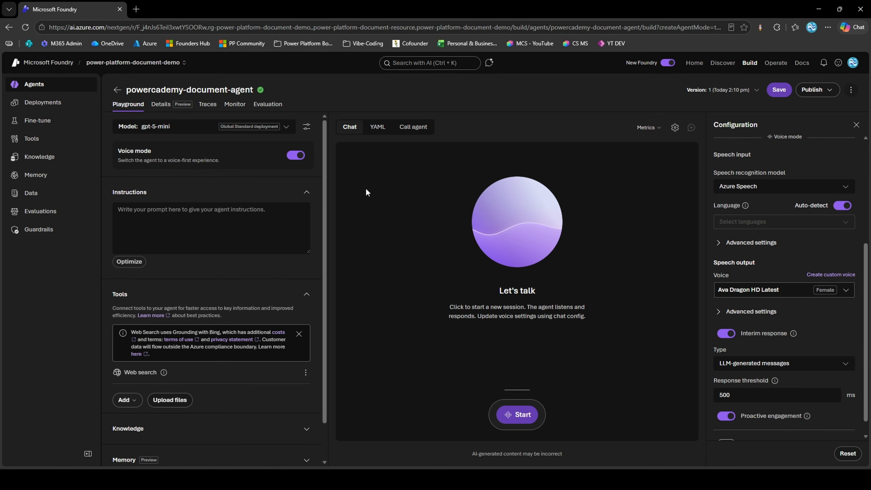
pyautogui.click(764, 187)
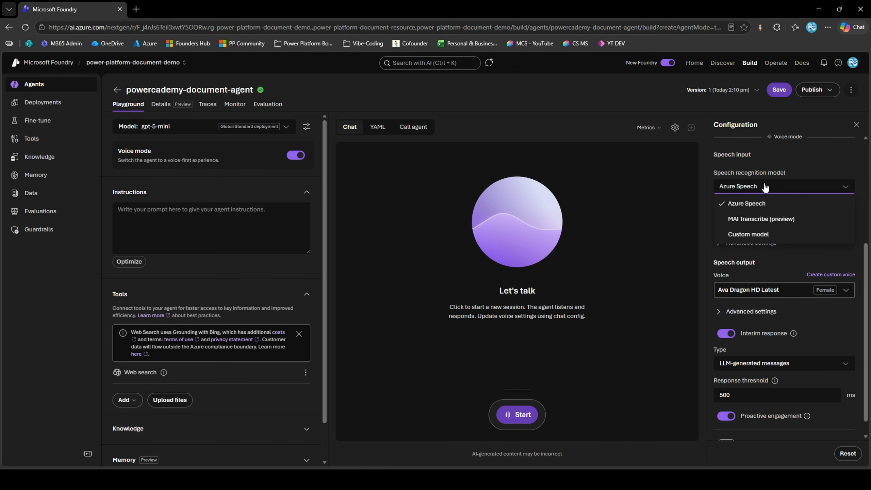
pyautogui.click(764, 187)
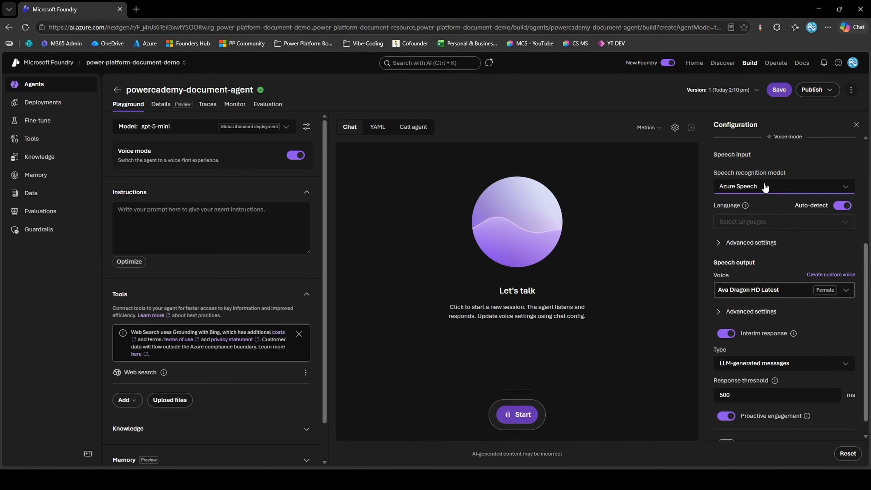
pyautogui.click(764, 244)
pyautogui.click(764, 244)
pyautogui.scroll(-1, 763, 244)
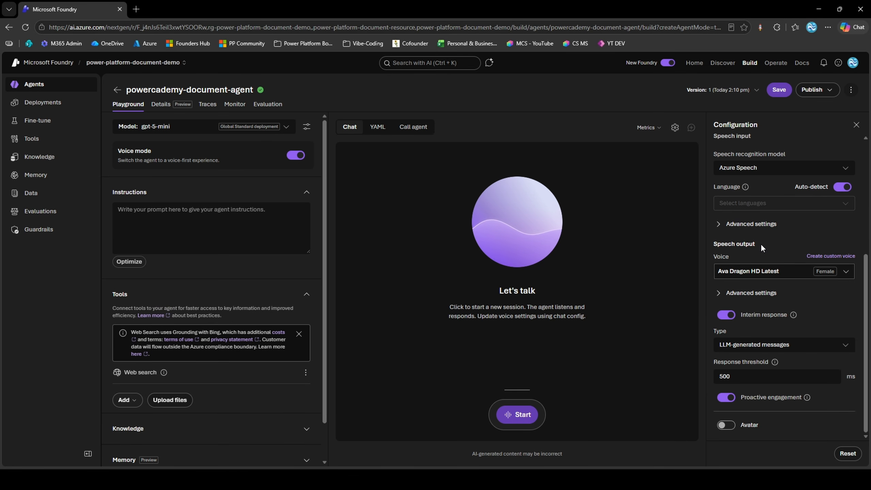
# Set the speech output voice to Andrew Dragon HD Latest and turn voice mode off again.
pyautogui.click(783, 275)
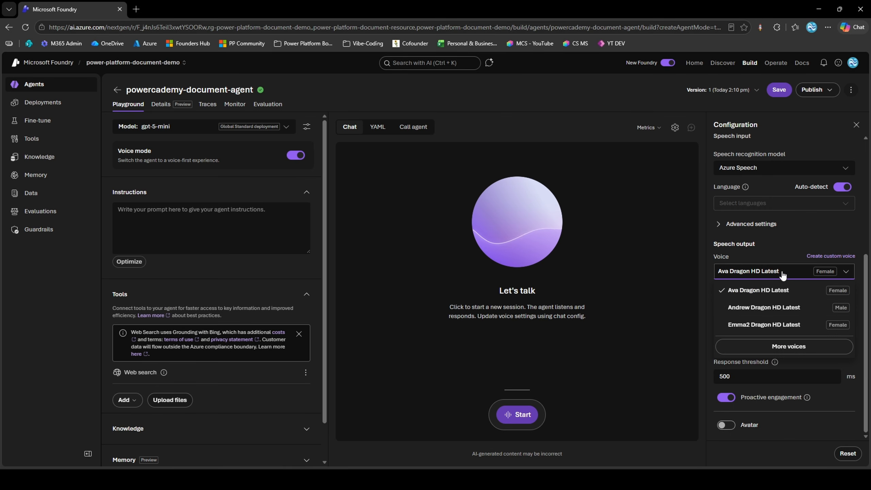
pyautogui.click(773, 304)
pyautogui.click(774, 277)
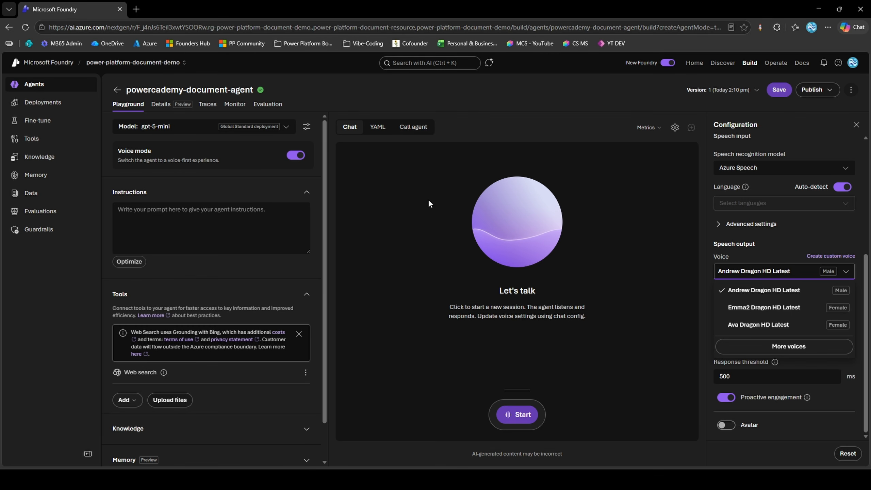
pyautogui.click(290, 159)
pyautogui.click(295, 155)
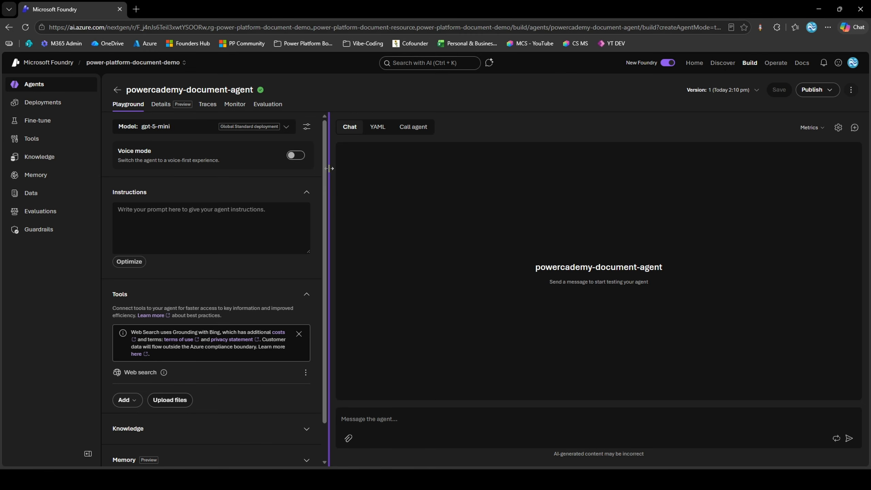
# Browse the configured, catalog and custom tools available for the agent and close the selection without adding one.
pyautogui.click(274, 206)
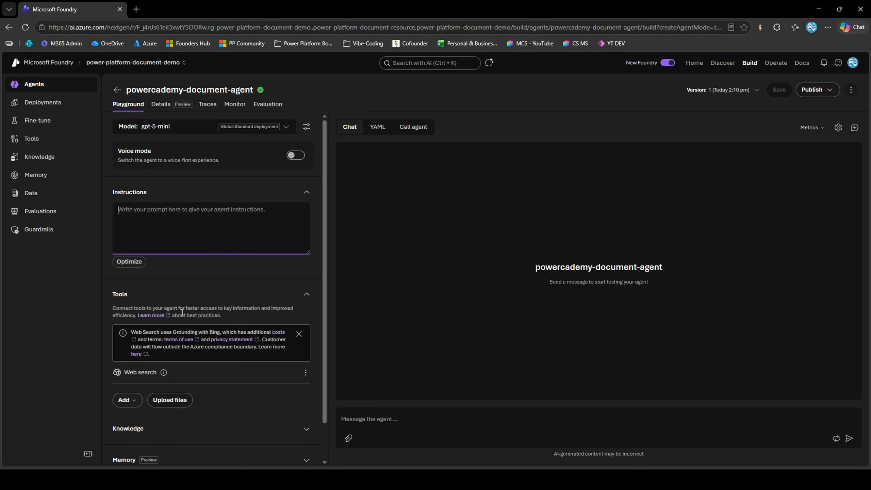
pyautogui.click(128, 400)
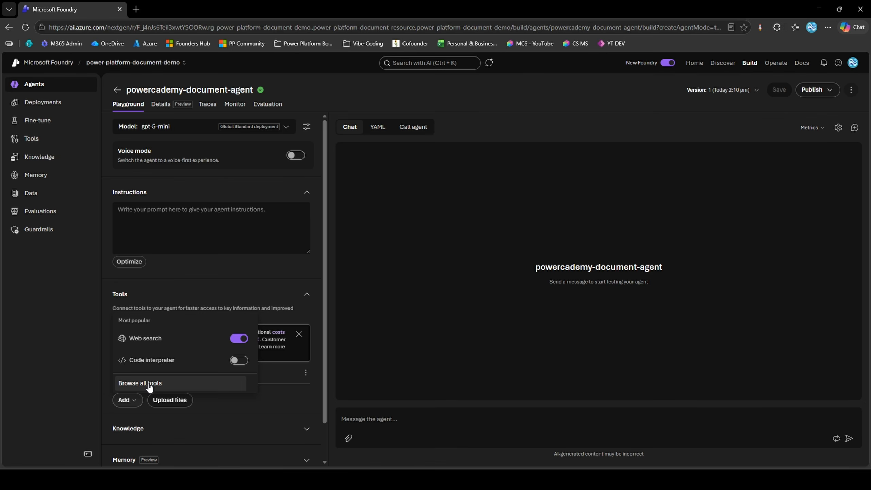
pyautogui.click(149, 383)
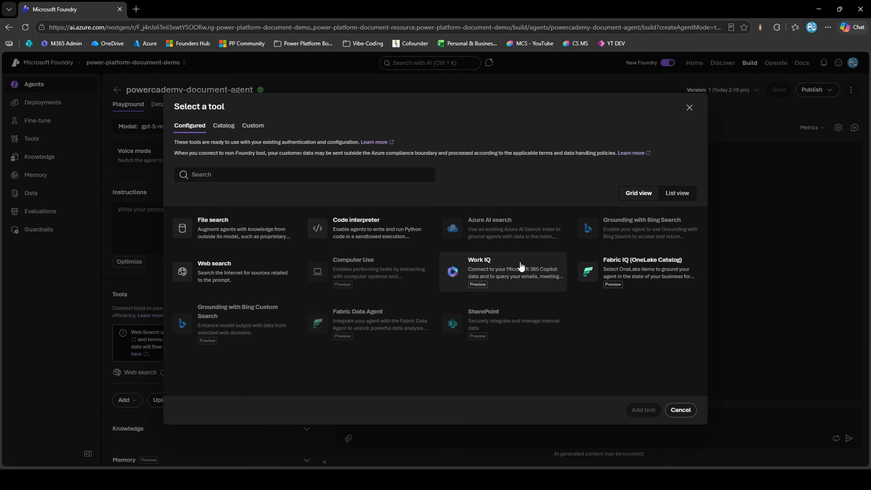
pyautogui.click(224, 126)
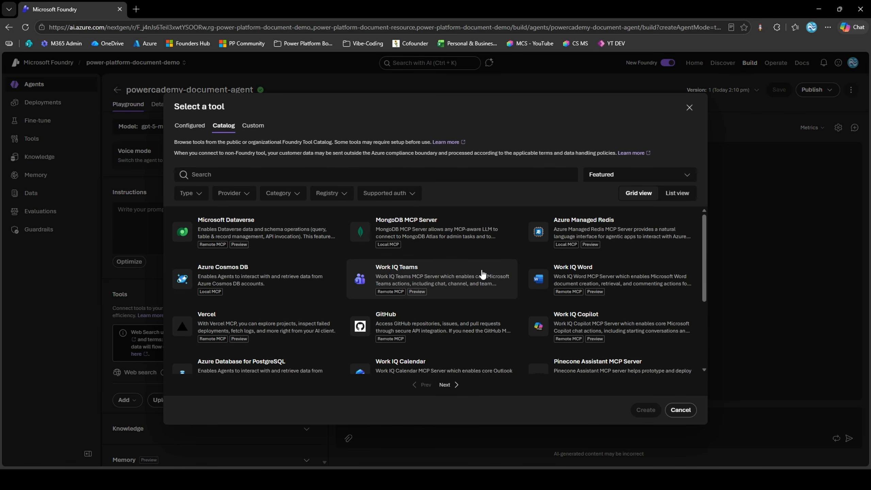
pyautogui.scroll(-1, 482, 273)
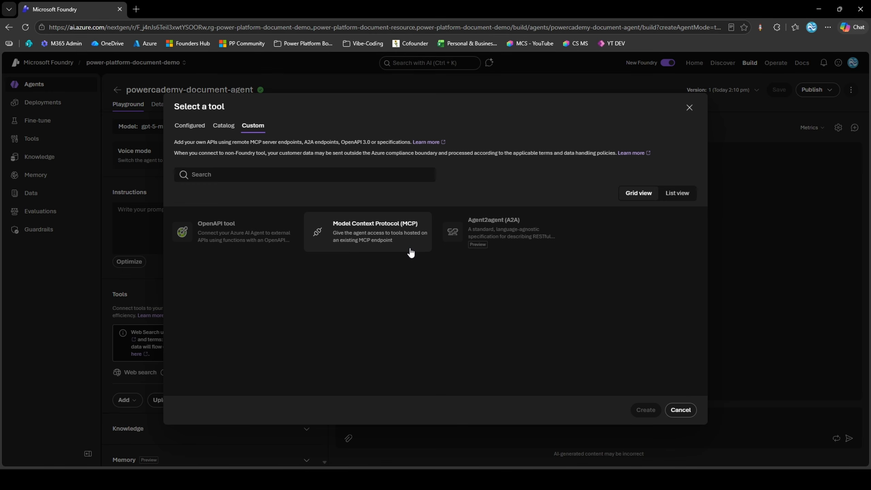
pyautogui.click(189, 126)
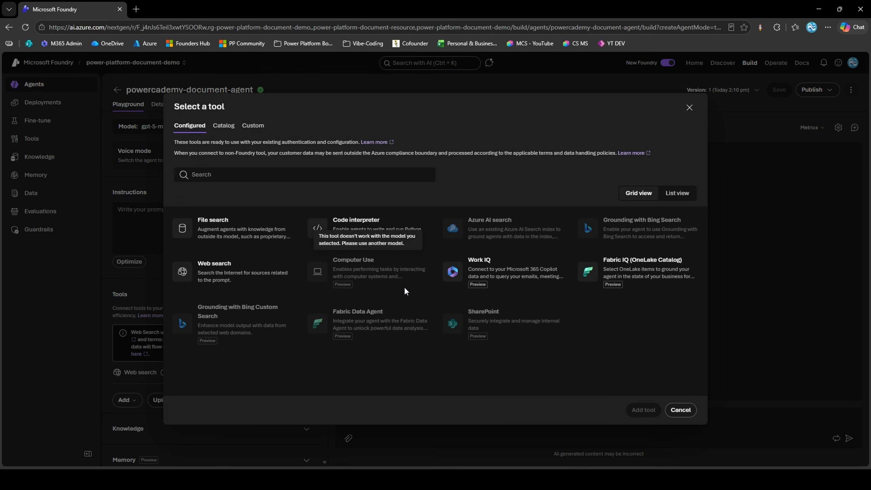
pyautogui.click(689, 107)
# Expand the agent's Knowledge and Memory sections and check the options for adding memory.
pyautogui.click(153, 388)
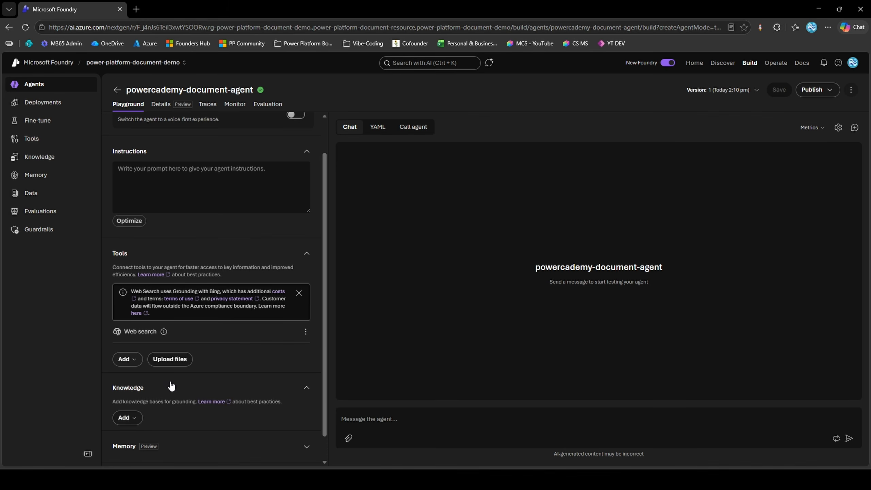
pyautogui.scroll(-1, 164, 386)
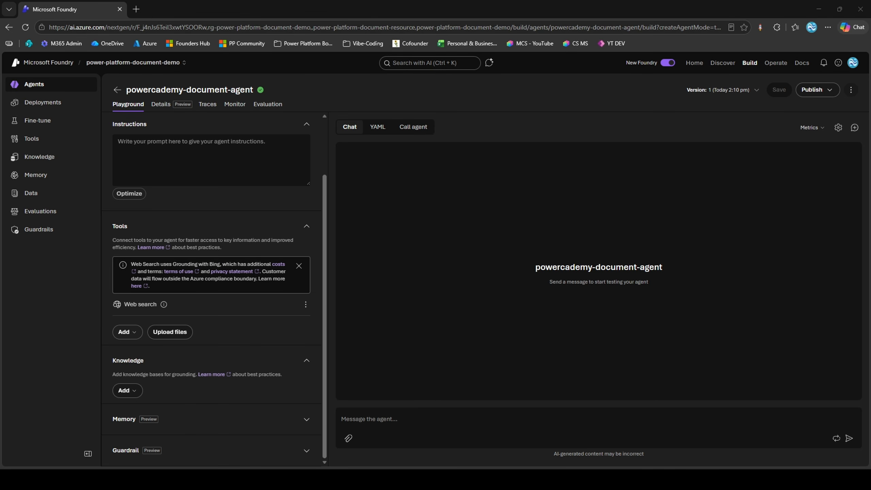
pyautogui.click(190, 409)
pyautogui.scroll(-1, 208, 402)
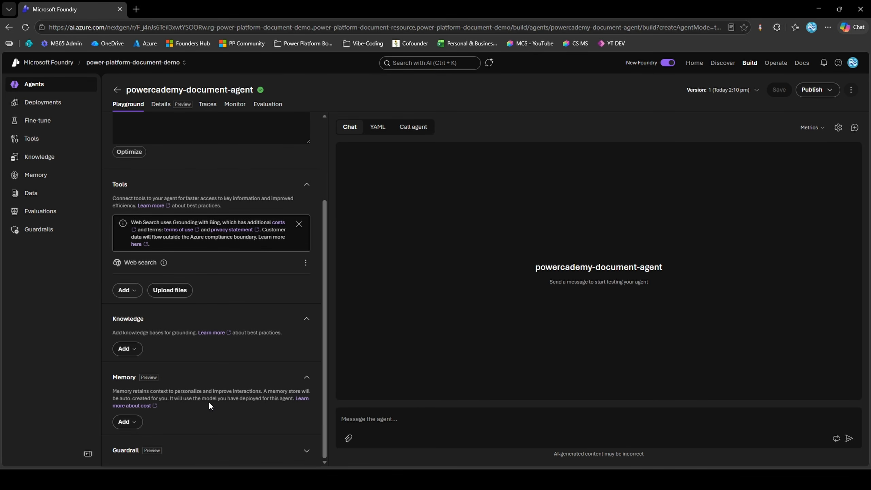
pyautogui.click(130, 422)
pyautogui.click(130, 423)
# Examine the agent's guardrail and its risk controls, and collapse the Guardrail and Memory sections.
pyautogui.click(203, 444)
pyautogui.scroll(-3, 206, 417)
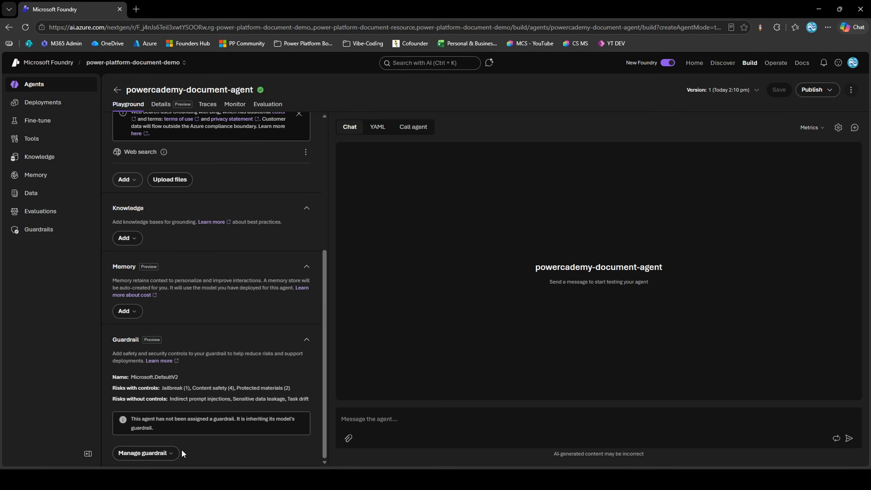
pyautogui.click(198, 340)
pyautogui.click(178, 381)
pyautogui.scroll(3, 179, 381)
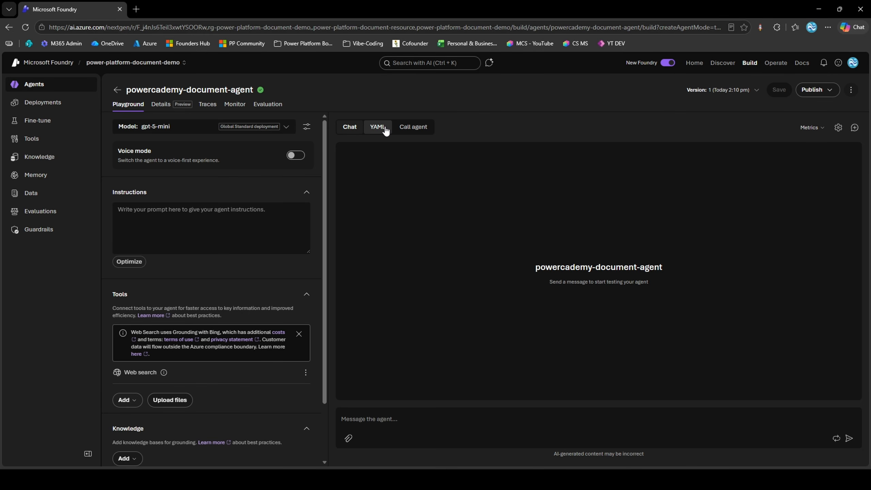
# Examine the agent's YAML definition and its sample calling code, and return to the test chat.
pyautogui.click(432, 418)
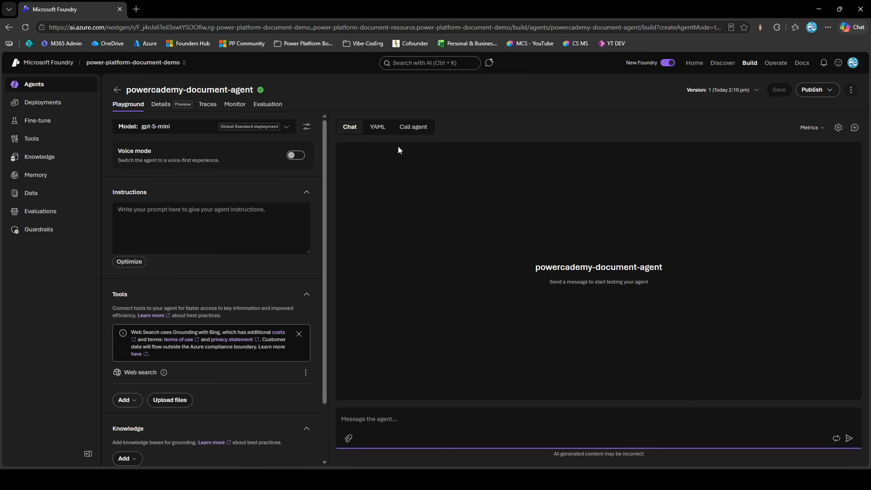
pyautogui.click(387, 133)
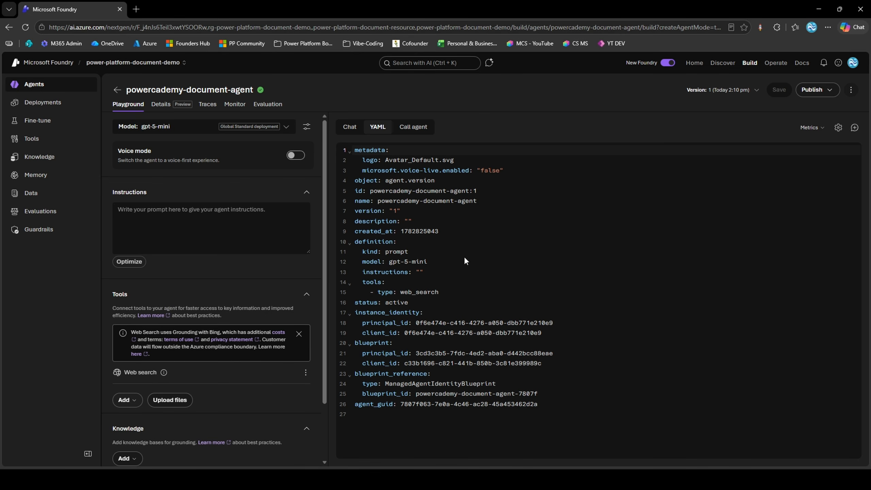
pyautogui.scroll(-2, 212, 262)
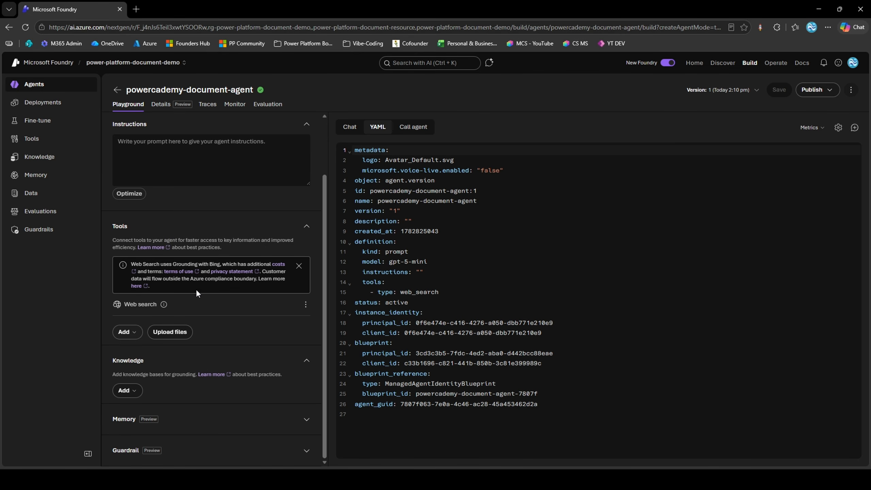
pyautogui.click(413, 127)
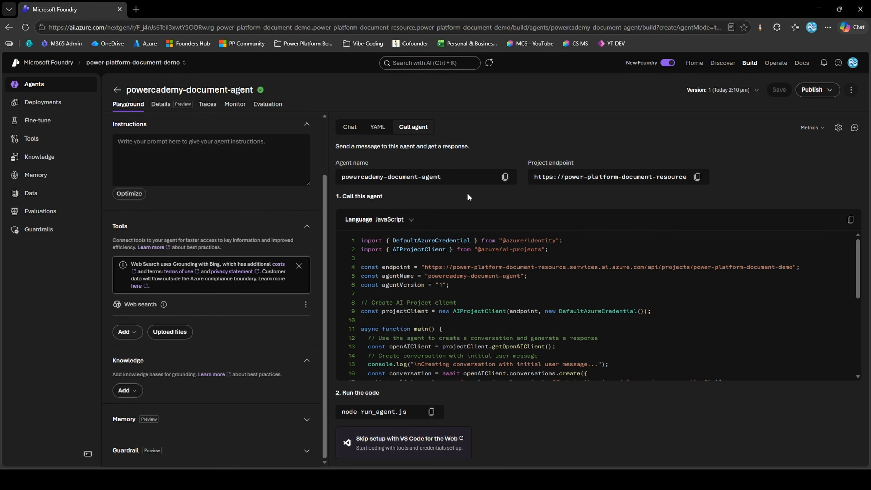
pyautogui.click(353, 130)
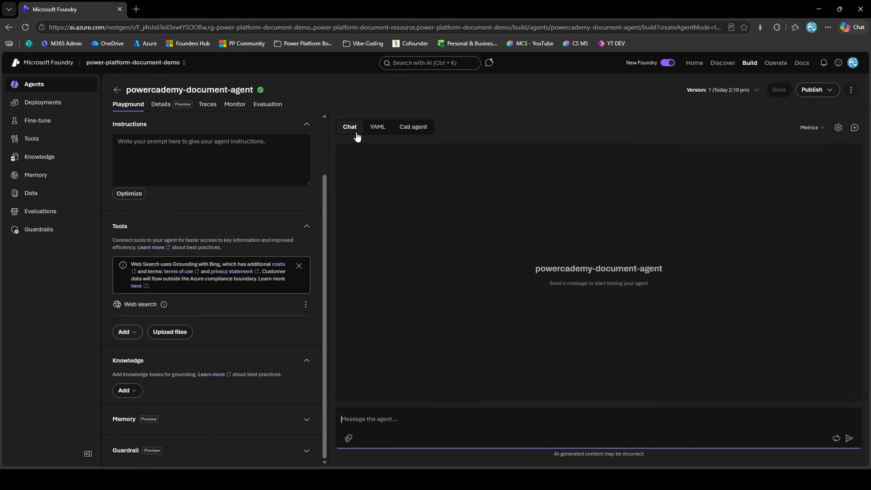
# Look through the agent's details, traces, monitoring and evaluation pages.
pyautogui.click(175, 105)
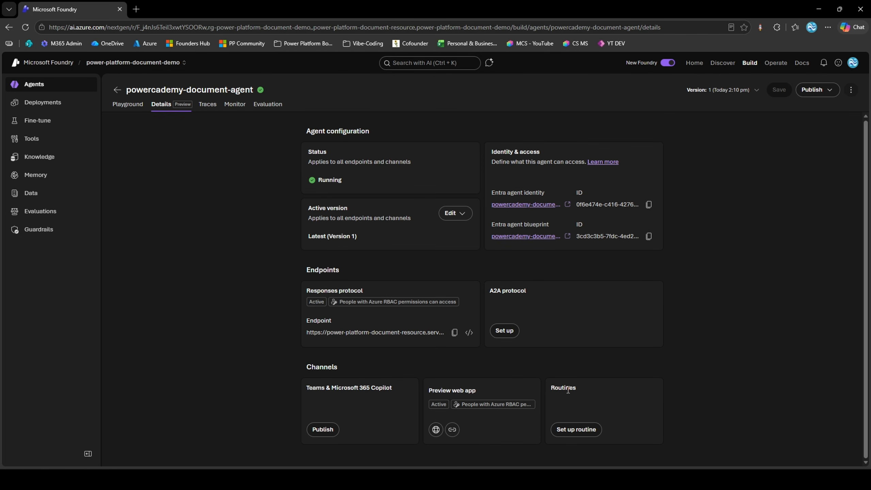
pyautogui.click(207, 104)
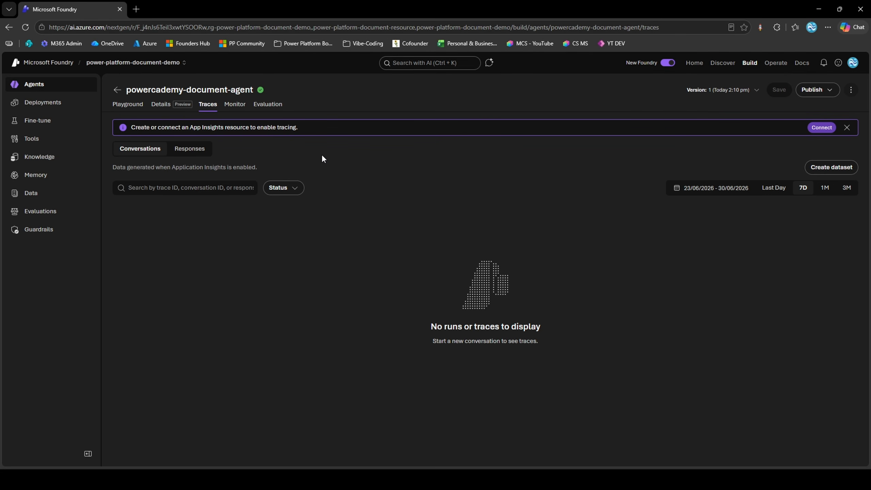
pyautogui.click(240, 110)
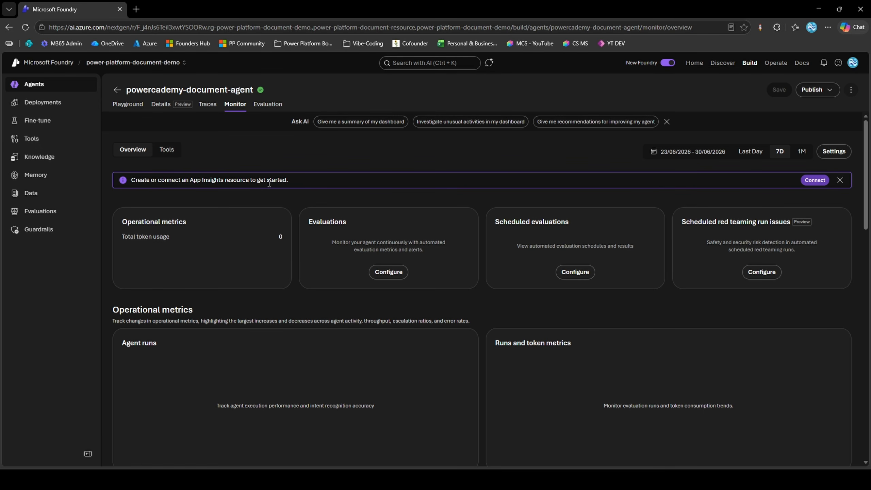
pyautogui.click(268, 106)
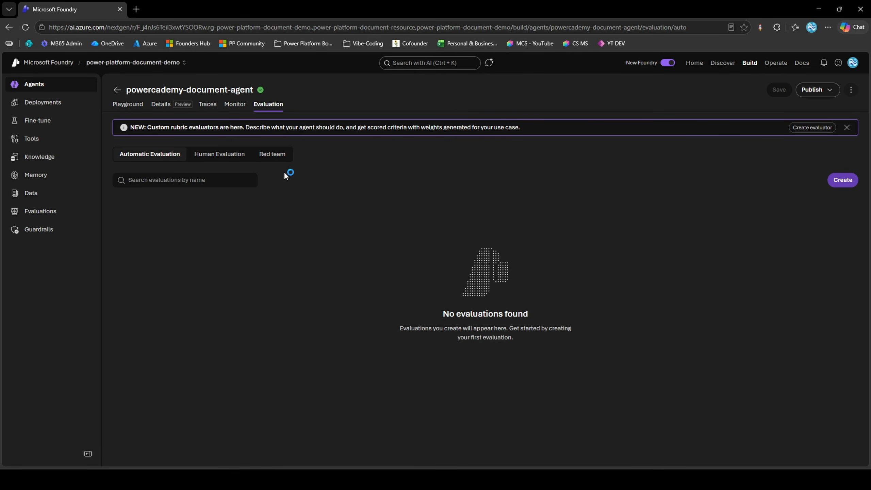
# In the playground, instruct the agent to act as a Power Platform expert, answer only from the provided documents, admit missing answers, and stay clear and practical.
pyautogui.click(128, 105)
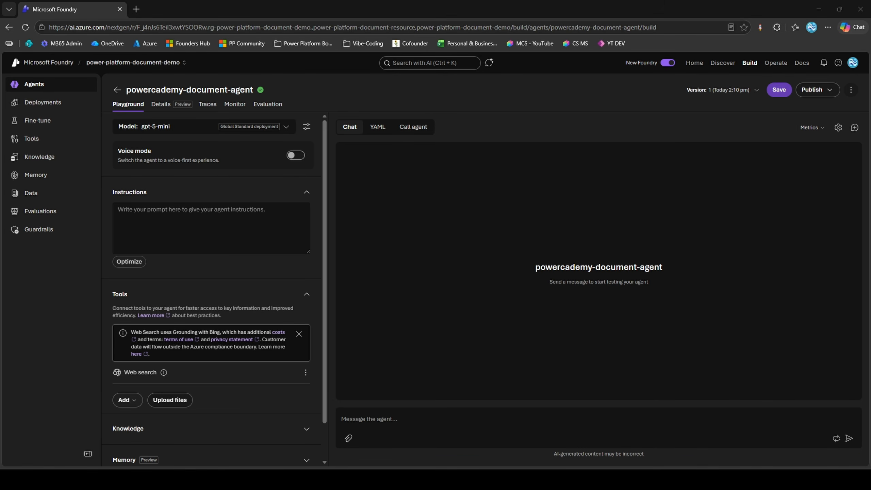
pyautogui.click(145, 225)
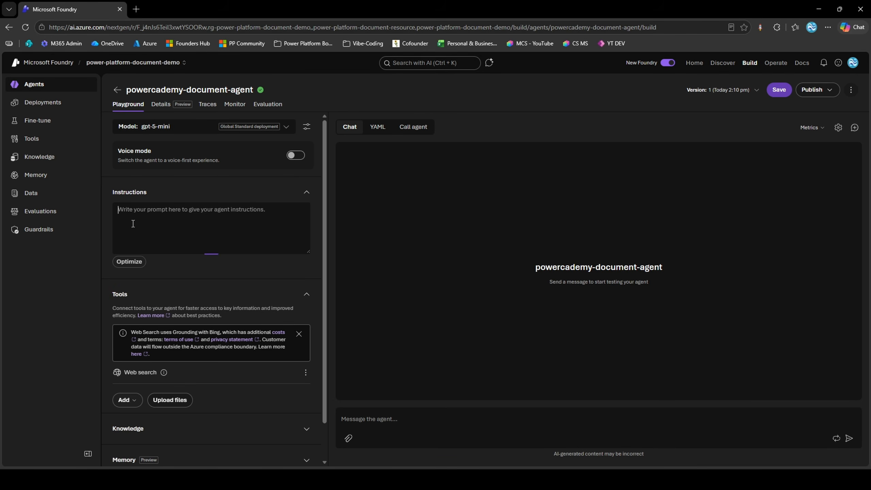
pyautogui.write("You are a helpful Power Platform expert. Answer questions using only the documents provided. If the answer isn't in the documents, say so rather than guessing. Keep answers clear and practical.")
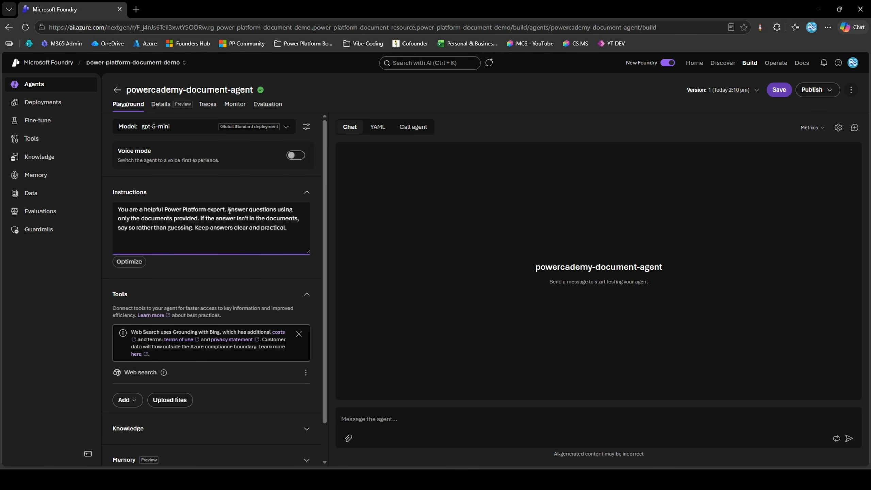
pyautogui.moveTo(229, 211); pyautogui.dragTo(297, 229)
pyautogui.click(296, 229)
pyautogui.moveTo(200, 220); pyautogui.dragTo(287, 221)
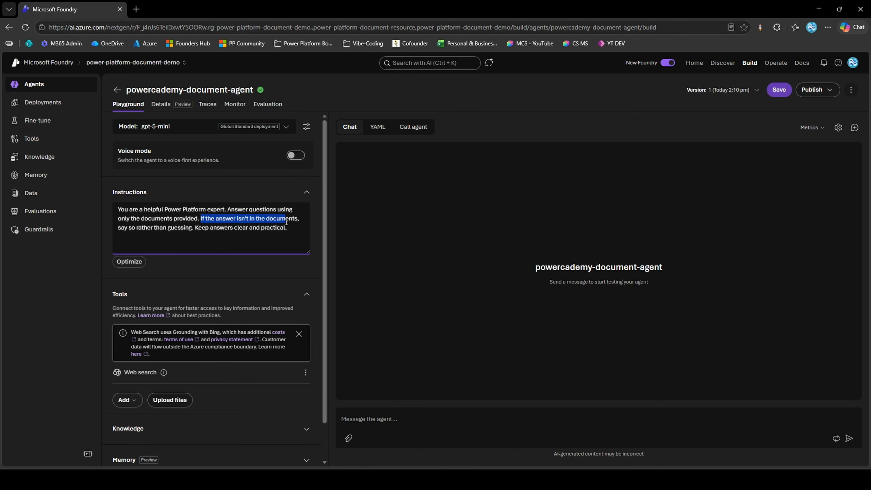
pyautogui.click(287, 222)
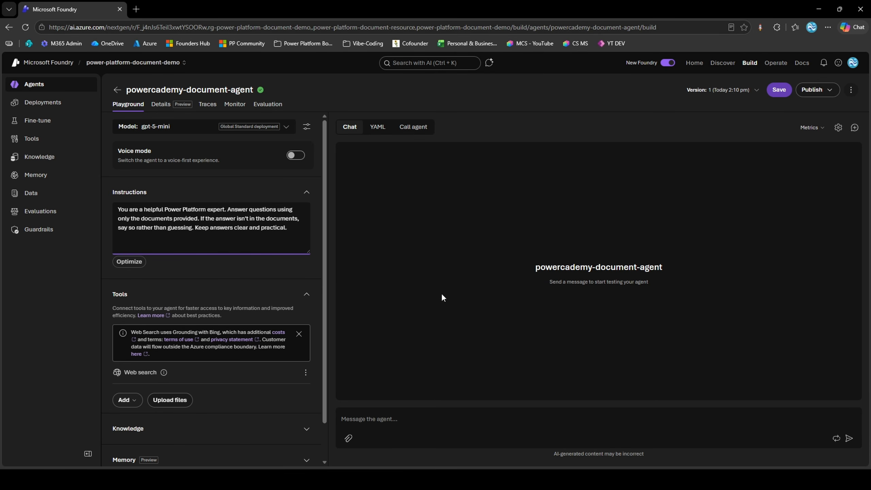
# Optimize the agent's instructions without additional suggestions, adopt the optimized prompt and save the agent.
pyautogui.click(131, 262)
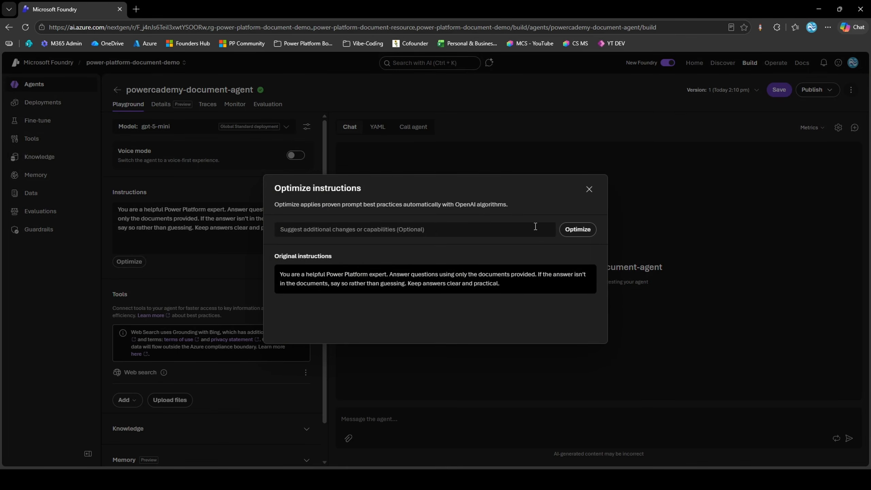
pyautogui.moveTo(455, 202); pyautogui.dragTo(507, 204)
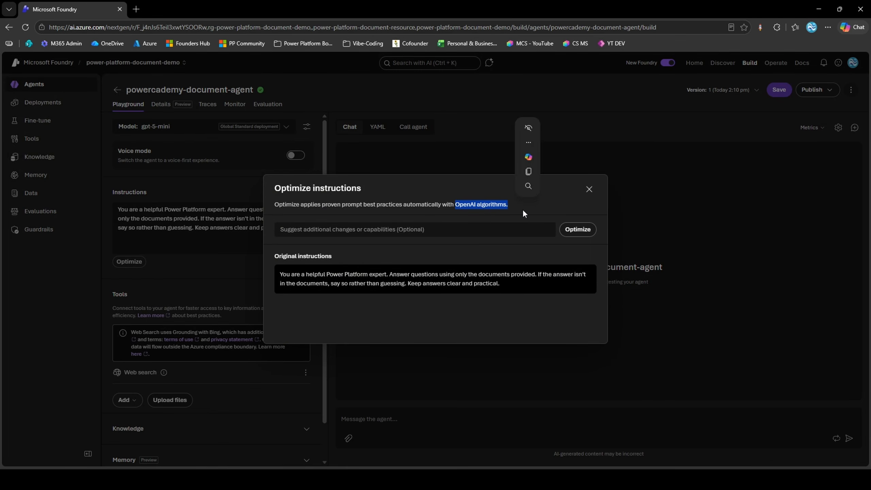
pyautogui.click(575, 230)
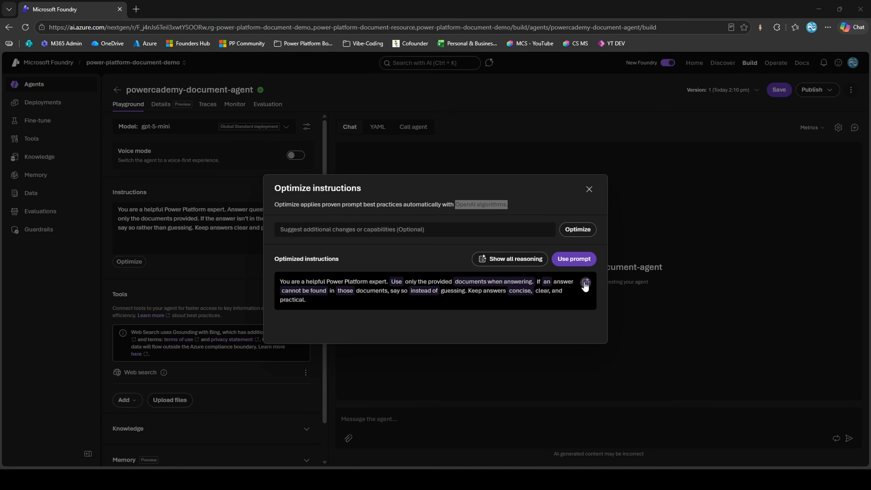
pyautogui.click(571, 260)
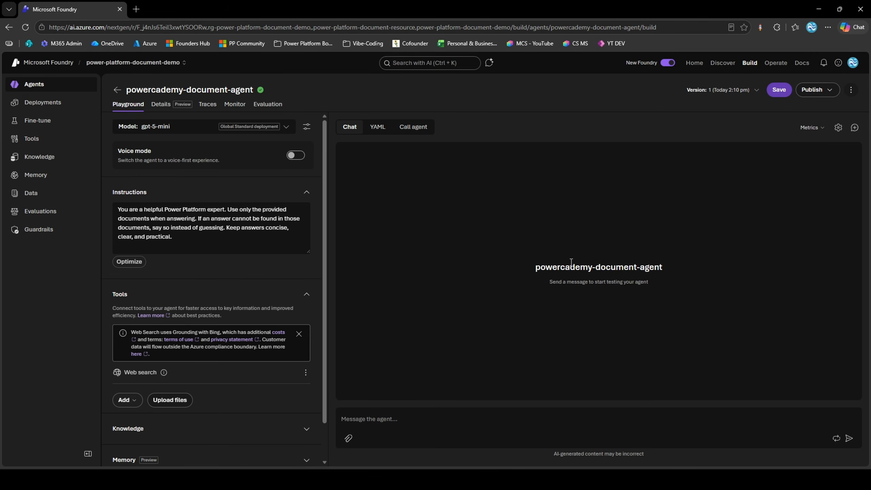
pyautogui.click(211, 238)
pyautogui.click(773, 97)
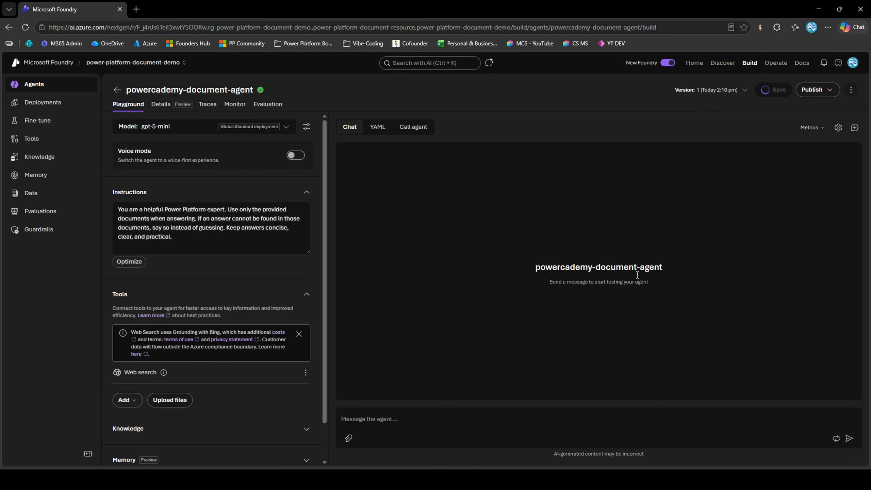
# Ask the agent "What do you do?" in the test chat.
pyautogui.click(488, 418)
pyautogui.write('What do you do?')
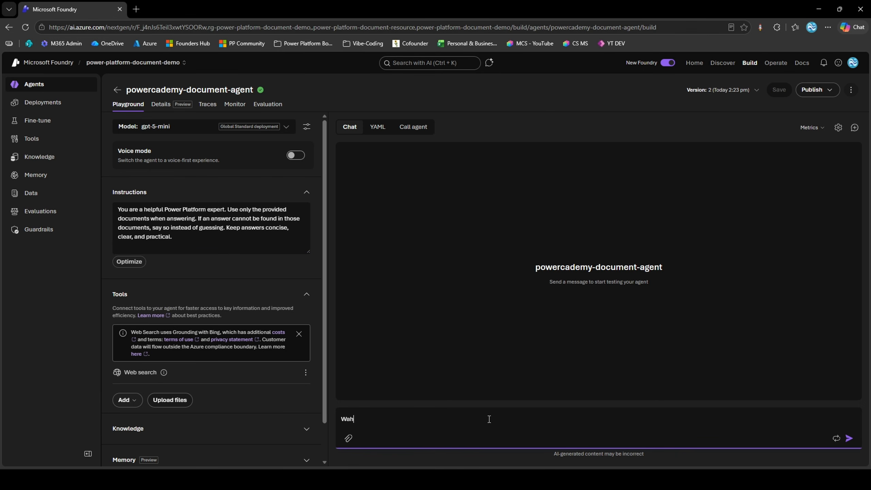
pyautogui.press('Return')
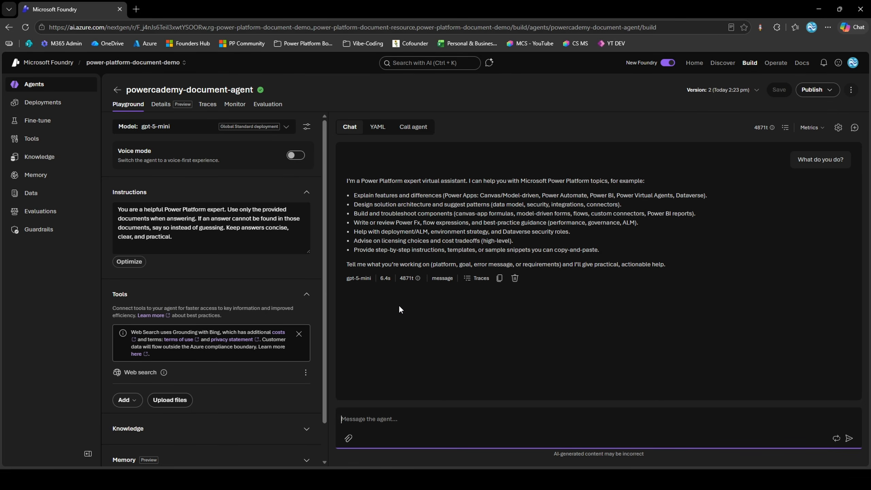
# Attach the three PDFs from the Microsoft Foundry Tutorial folder to the agent in a new vector index, keeping the suggested index name.
pyautogui.click(162, 400)
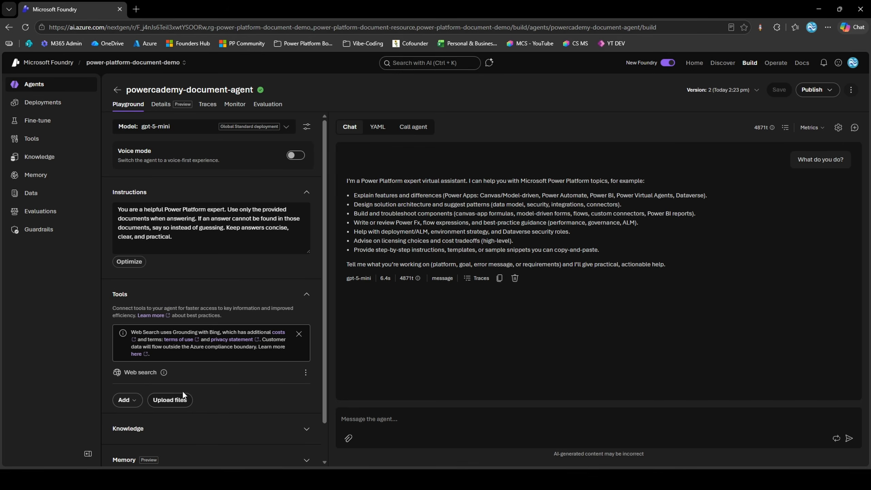
pyautogui.click(180, 400)
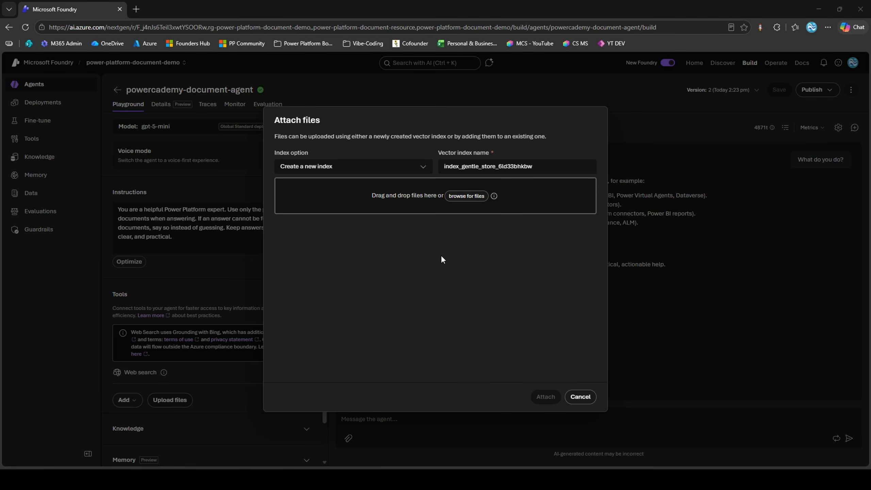
pyautogui.moveTo(443, 166); pyautogui.dragTo(539, 162)
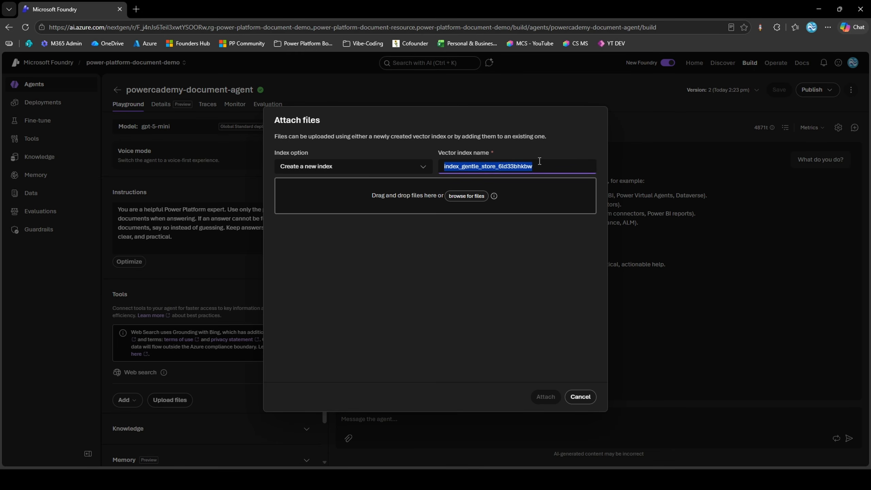
pyautogui.click(484, 210)
pyautogui.click(478, 199)
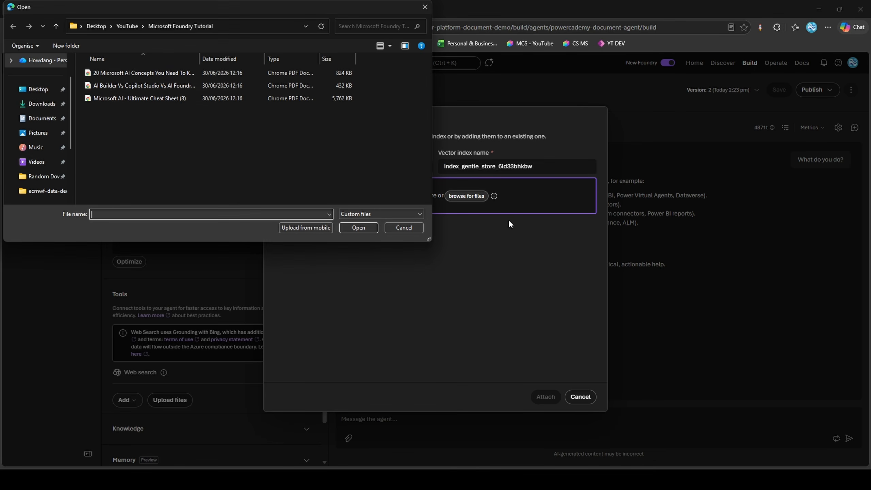
pyautogui.moveTo(146, 125); pyautogui.dragTo(204, 71)
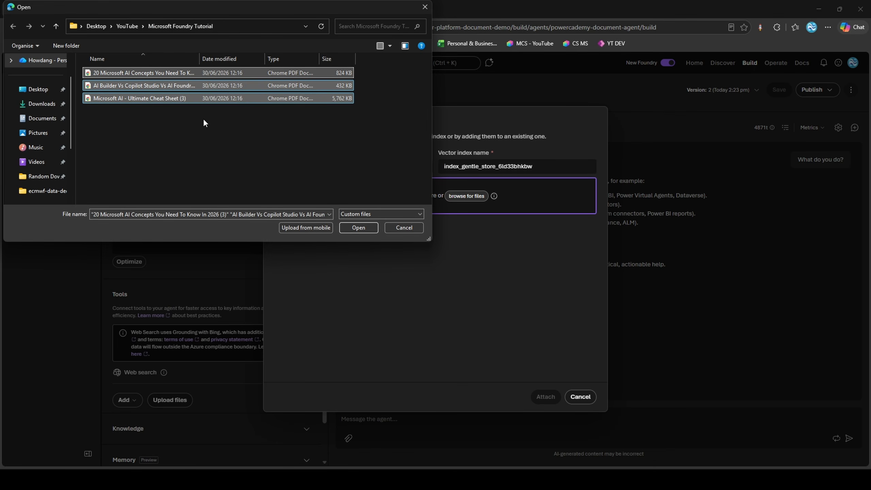
pyautogui.click(358, 227)
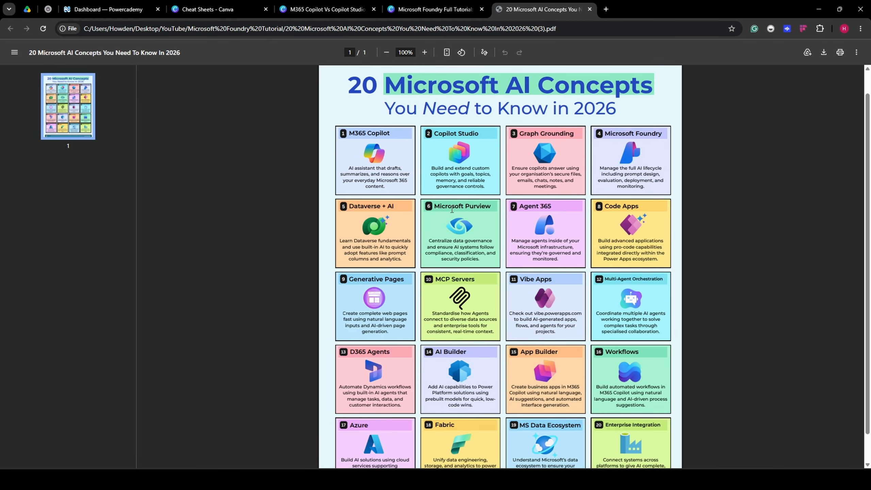
pyautogui.scroll(-2, 452, 210)
pyautogui.scroll(2, 479, 216)
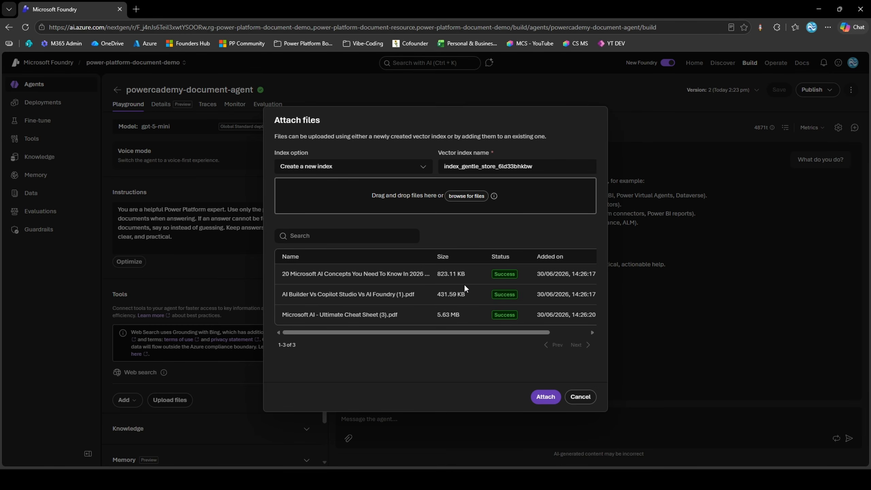
pyautogui.click(545, 397)
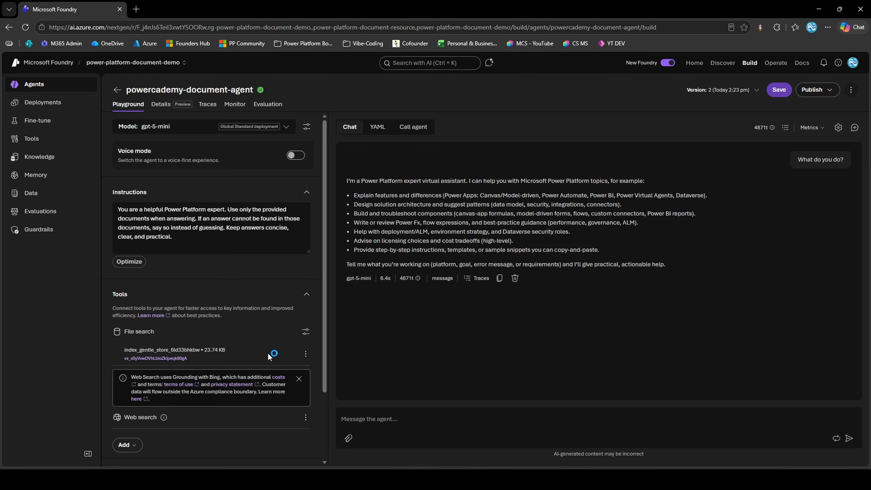
# Open the attached file search index for editing and close it without changes.
pyautogui.click(305, 354)
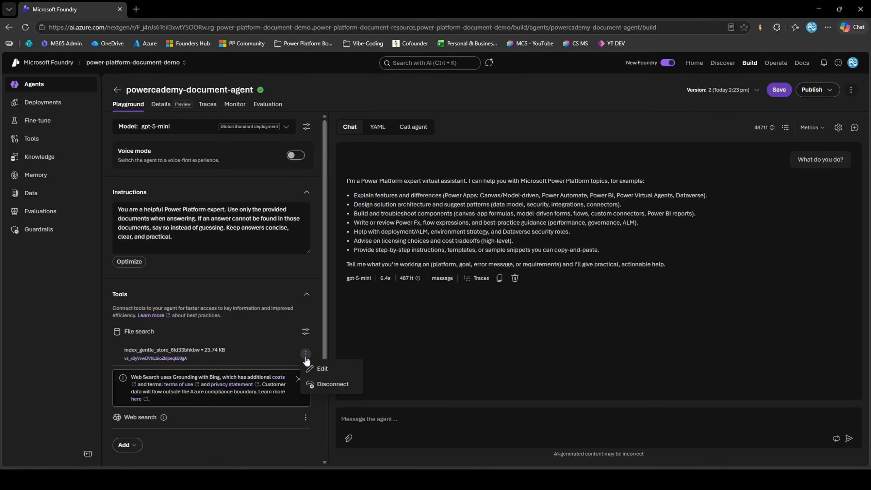
pyautogui.click(324, 369)
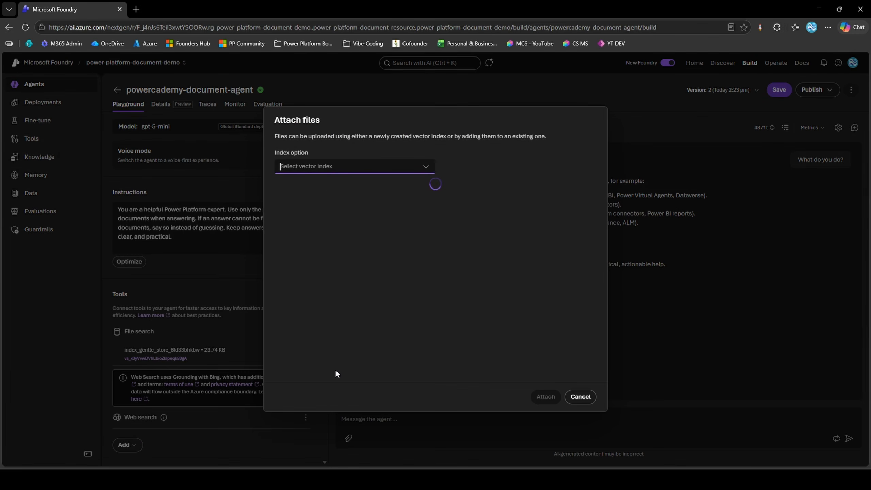
pyautogui.click(575, 398)
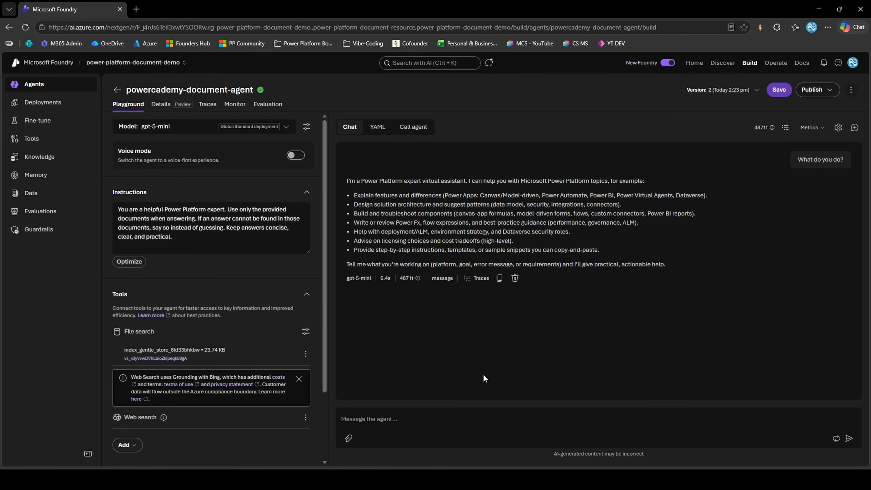
# Start a new test chat and ask the agent "What AI concepts should I learn in 2026?".
pyautogui.click(855, 129)
pyautogui.click(448, 418)
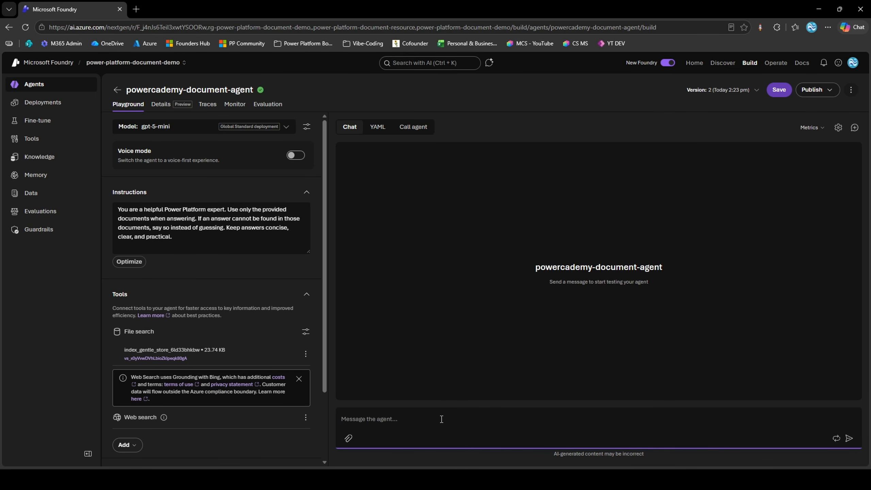
pyautogui.write('What AI concepts should I learn in 2026')
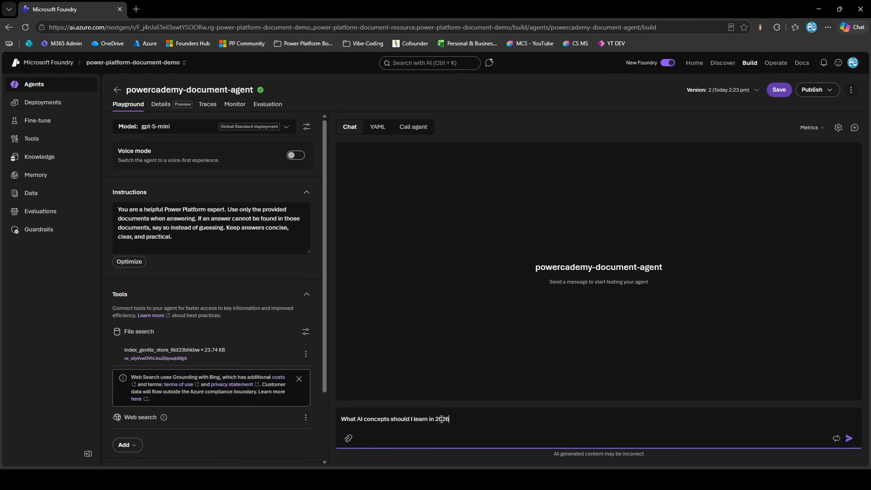
pyautogui.write('?')
pyautogui.click(848, 438)
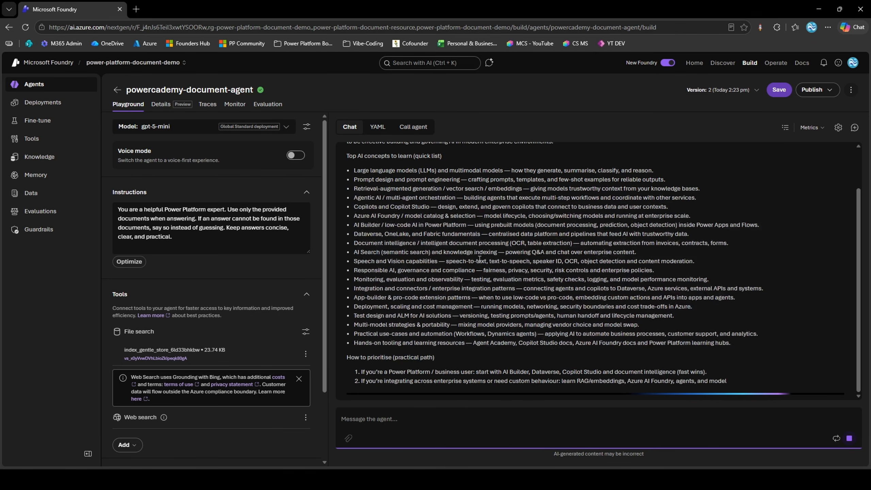
# Examine the agent's answer and its cited source Microsoft AI - Ultimate Cheat Sheet (3).pdf, and close the source.
pyautogui.moveTo(340, 273); pyautogui.dragTo(500, 301)
pyautogui.click(500, 305)
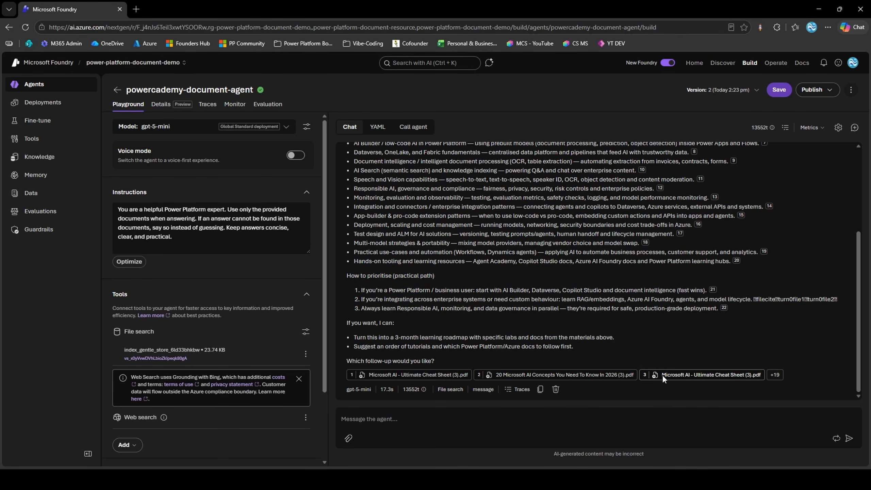
pyautogui.click(665, 360)
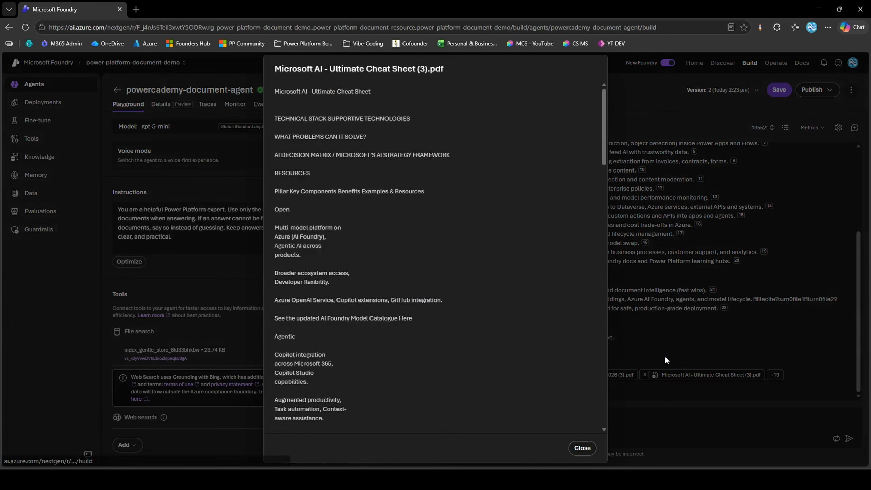
pyautogui.scroll(-5, 462, 300)
pyautogui.scroll(-15, 463, 302)
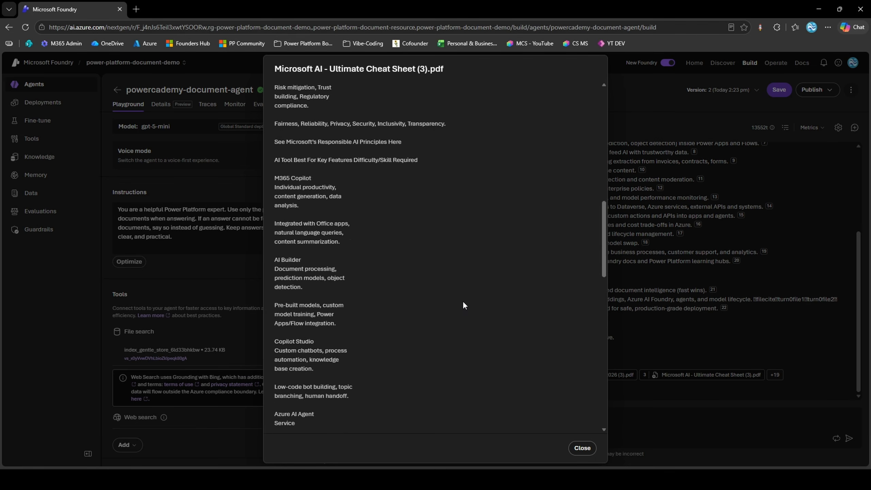
pyautogui.scroll(-6, 463, 301)
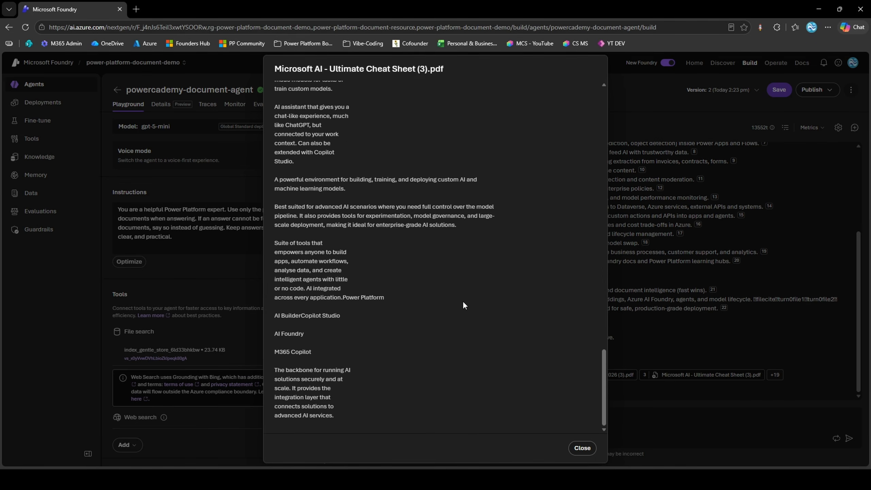
pyautogui.press('Escape')
pyautogui.moveTo(455, 377)
pyautogui.click(376, 356)
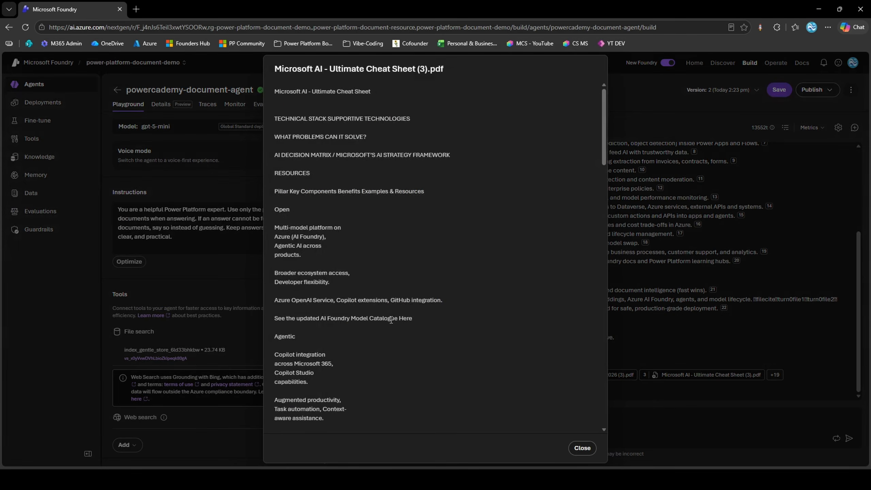
pyautogui.click(581, 448)
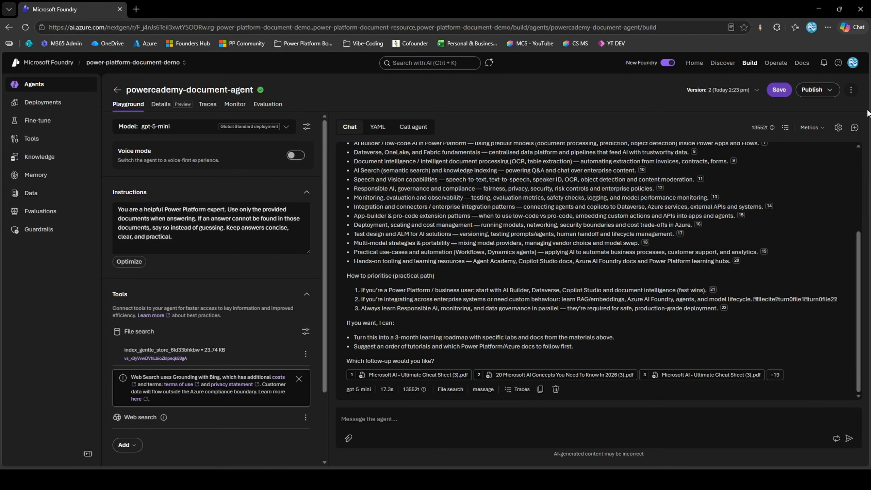
# Start a new test chat, search the agent's tool catalog for "microsoft learn" and choose the Microsoft Learn MCP server.
pyautogui.click(855, 128)
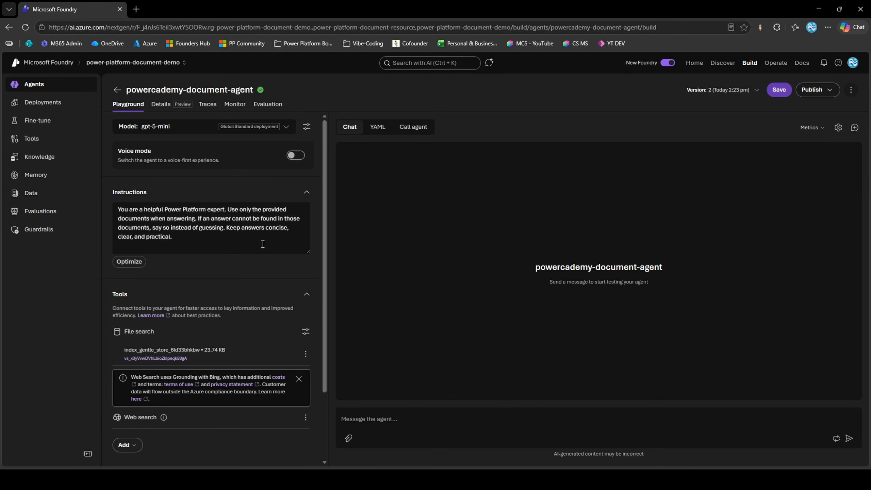
pyautogui.scroll(-3, 262, 242)
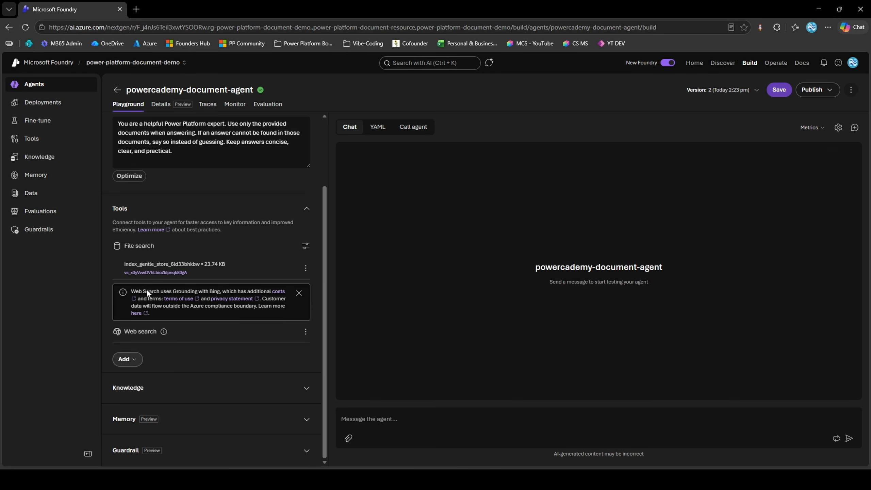
pyautogui.click(129, 360)
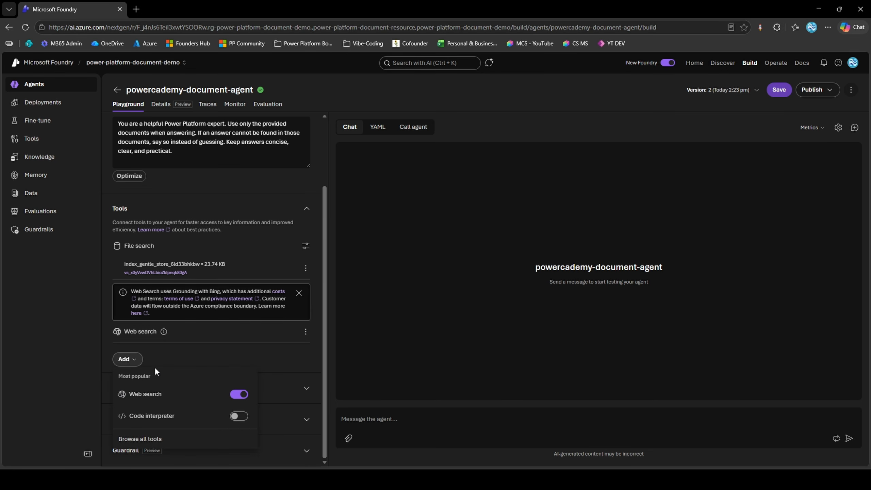
pyautogui.click(155, 439)
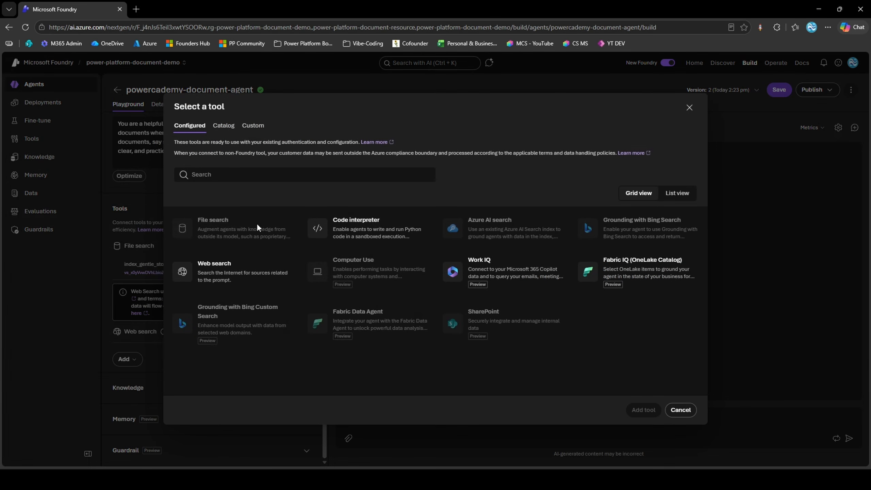
pyautogui.click(251, 126)
pyautogui.click(346, 228)
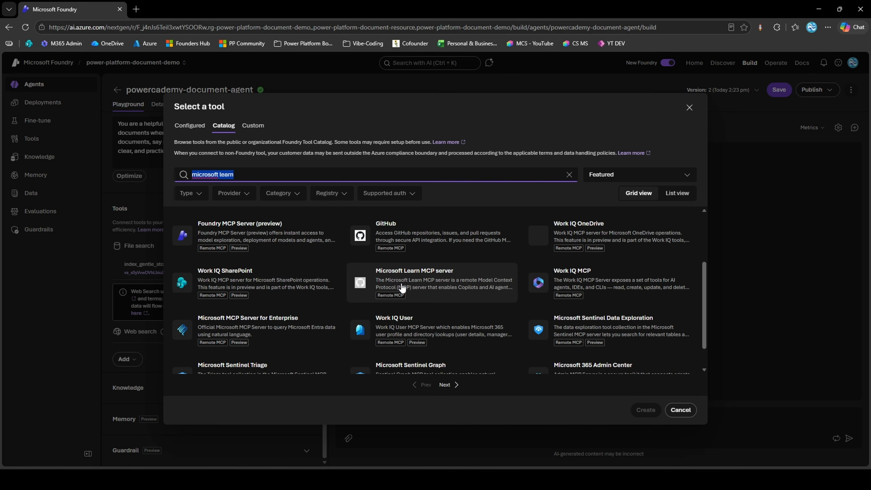
pyautogui.click(420, 288)
pyautogui.click(645, 409)
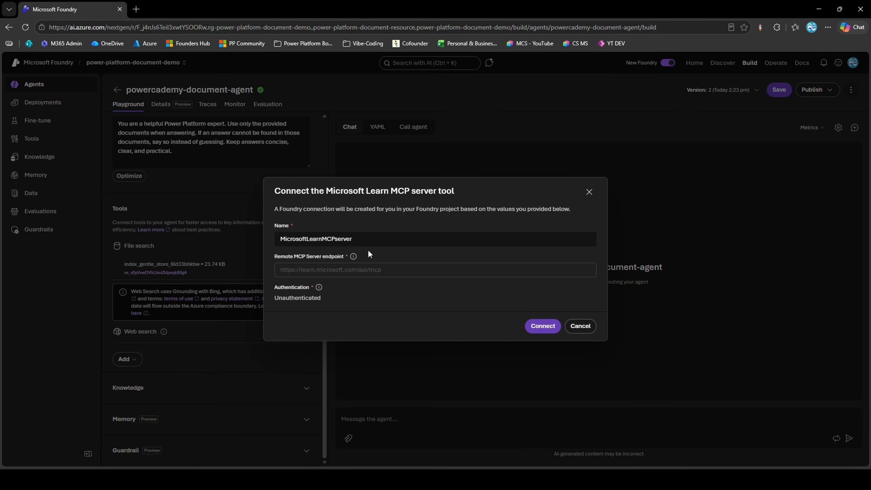
# Connect the Microsoft Learn MCP server tool under its suggested name MicrosoftLearnMCPserver and save the agent as a new version.
pyautogui.doubleClick(352, 238)
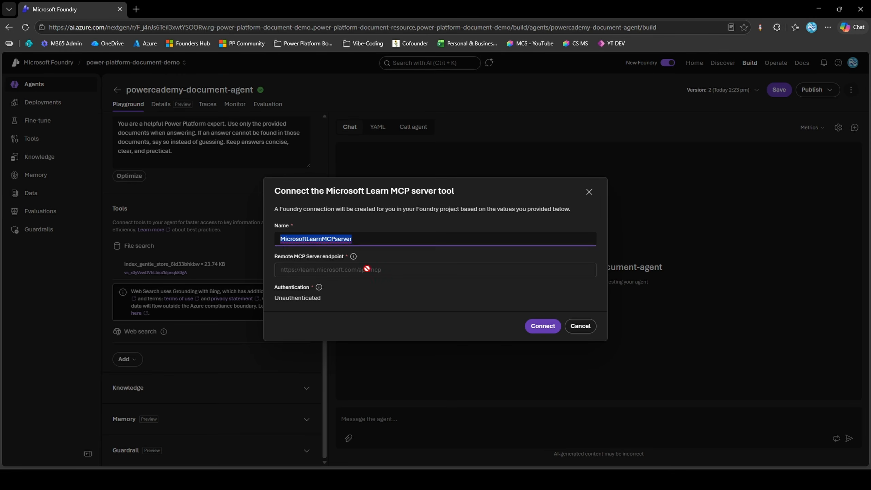
pyautogui.moveTo(403, 271); pyautogui.dragTo(281, 272)
pyautogui.click(402, 257)
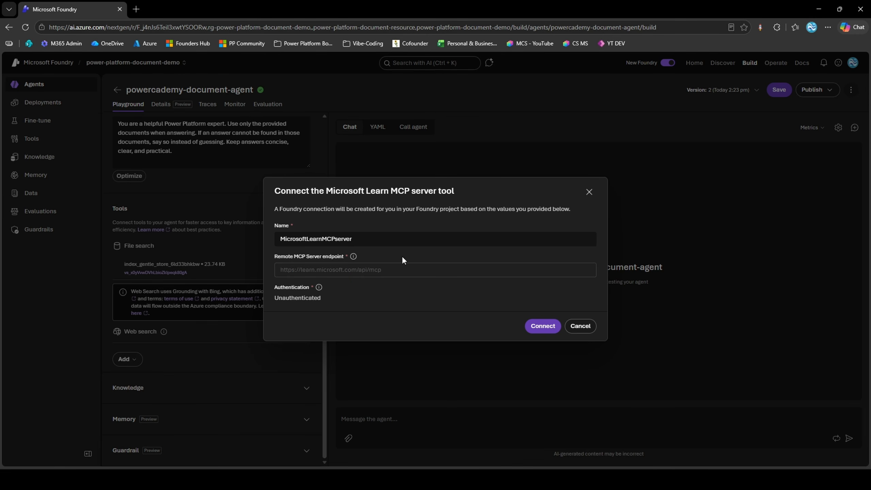
pyautogui.click(538, 330)
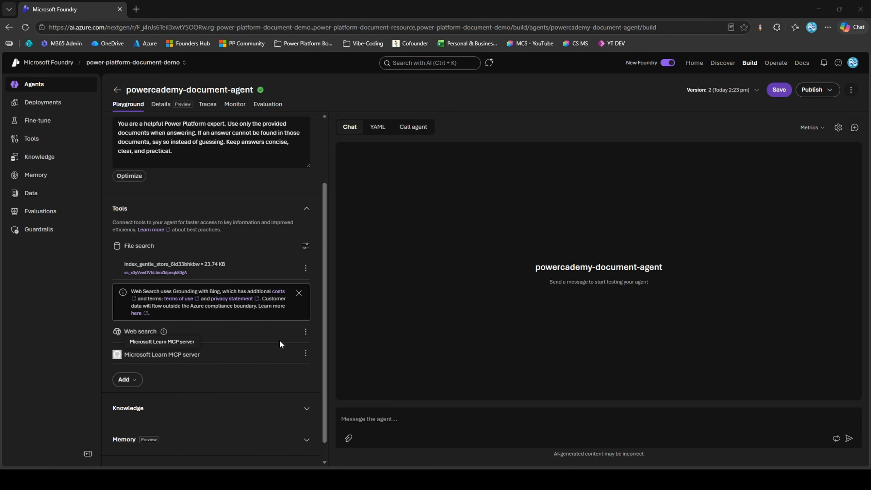
pyautogui.click(784, 91)
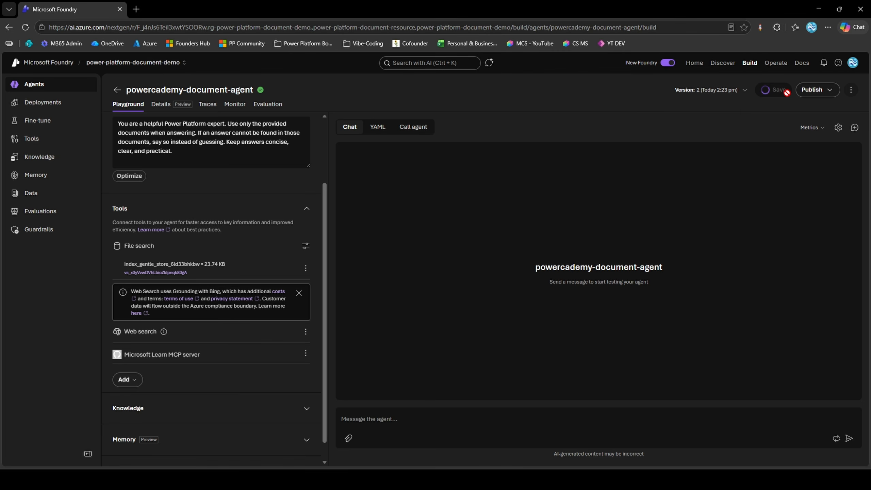
pyautogui.click(748, 91)
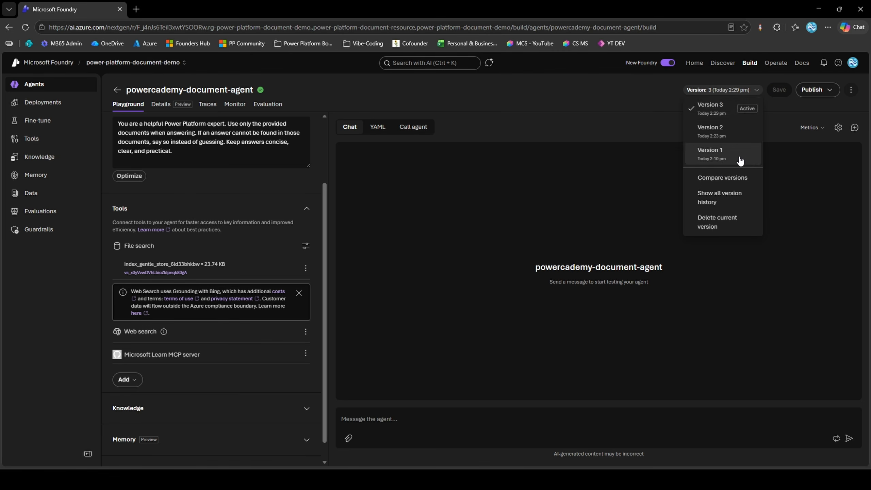
# Ask the agent "What's the latest guidance on building agents in Microsoft Foundry?".
pyautogui.click(549, 417)
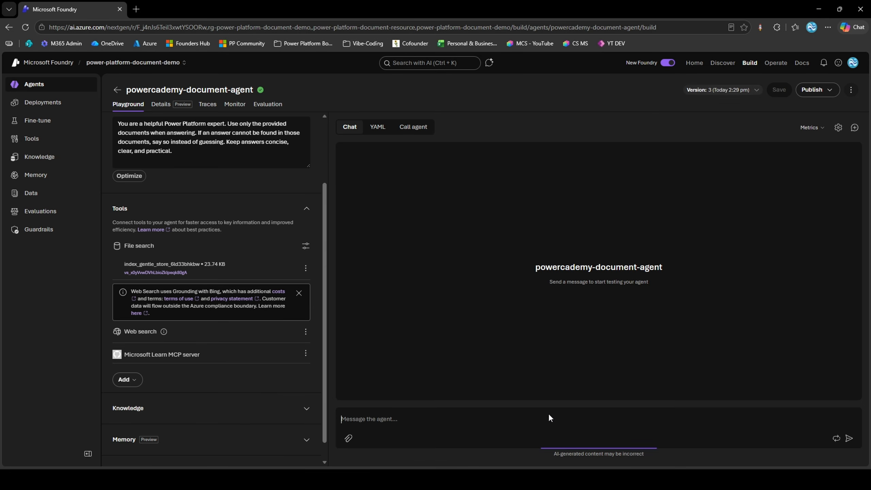
pyautogui.write("What's the latest guidance on building agents in Microsoft Foundry?")
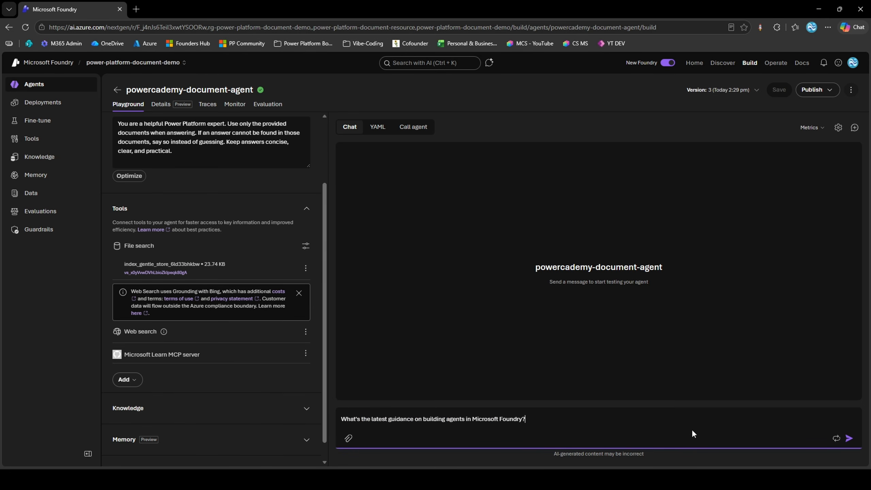
pyautogui.click(848, 441)
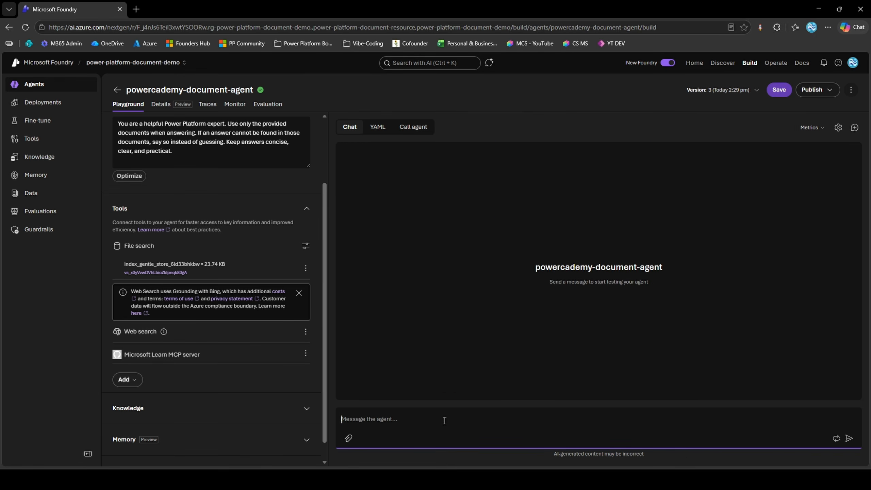
pyautogui.hotkey('ctrl', 'v')
pyautogui.press('BackSpace')
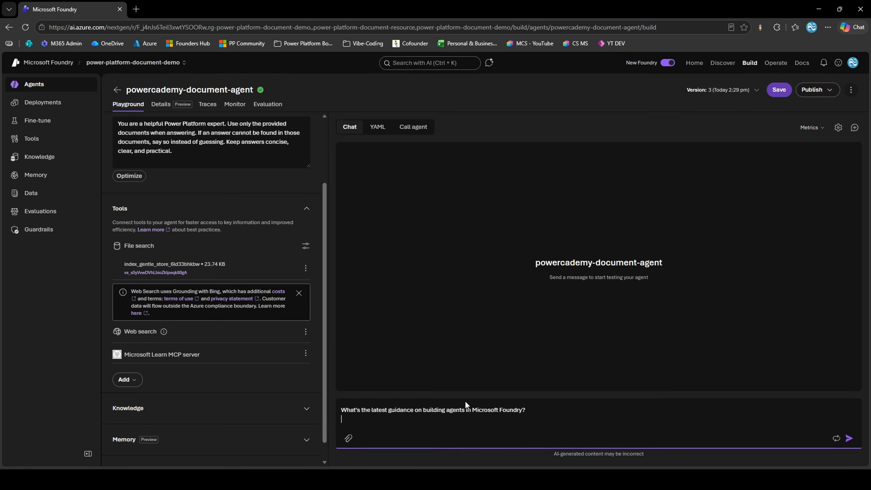
pyautogui.press('Return')
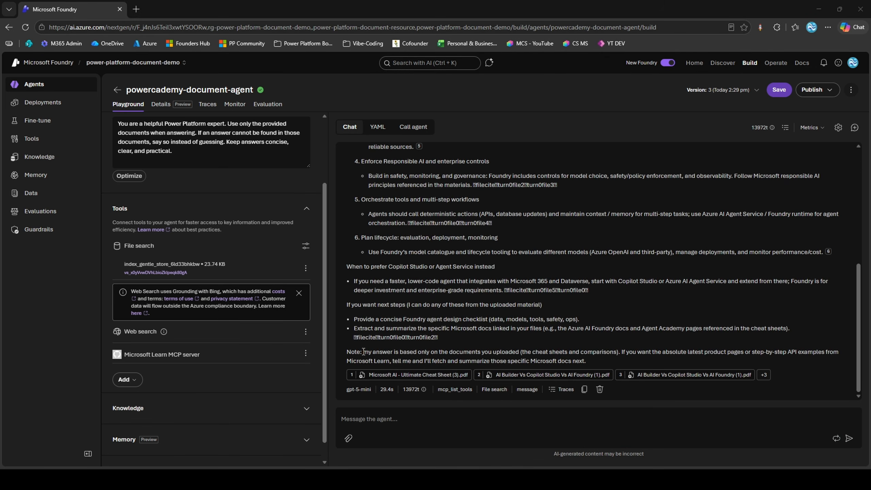
# Check the note closing the agent's answer and delete the sentence "Use only the provided documents when answering." from the instructions.
pyautogui.moveTo(364, 352); pyautogui.dragTo(518, 354)
pyautogui.click(517, 352)
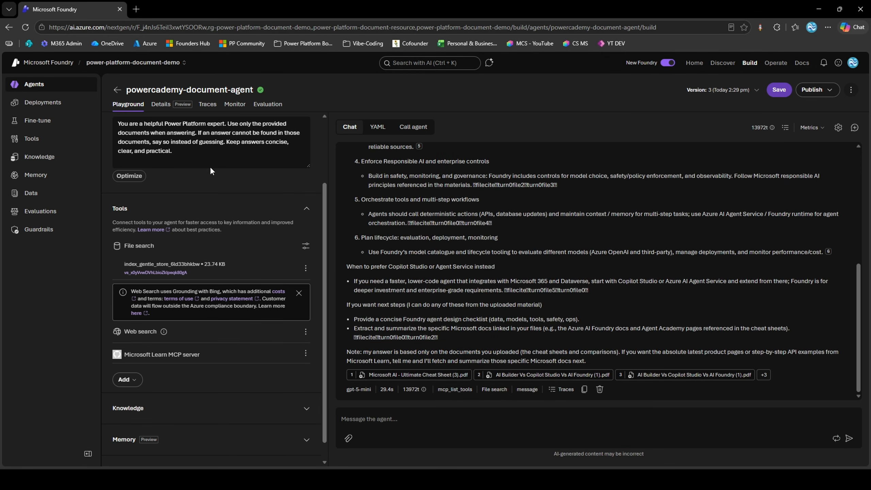
pyautogui.moveTo(228, 123); pyautogui.dragTo(200, 132)
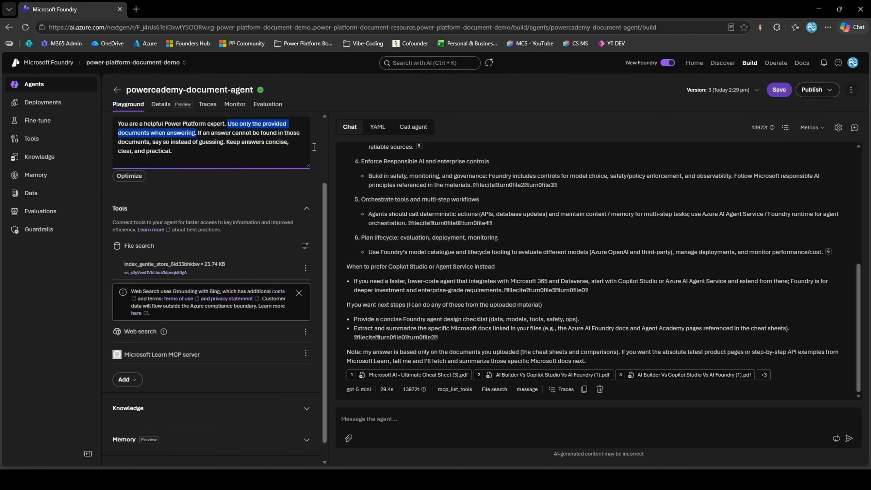
pyautogui.press('BackSpace')
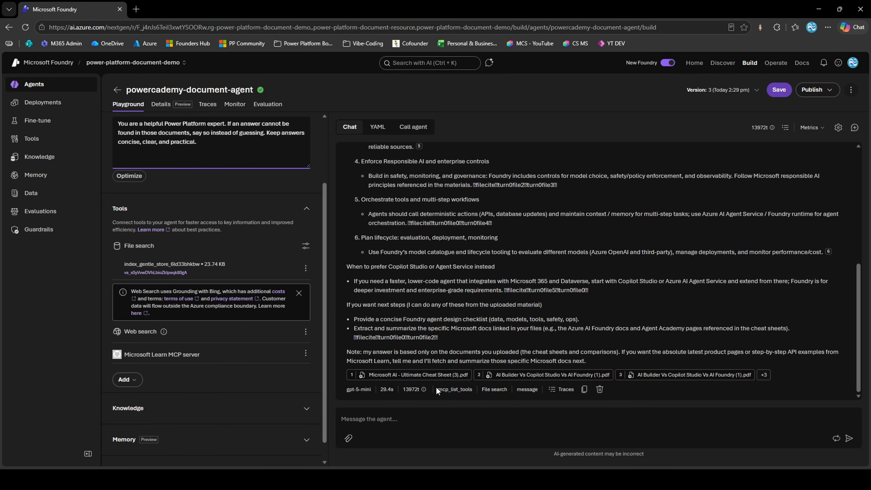
# Ask the agent "use microsoft learn to get me information about how to use Microsoft foundry".
pyautogui.click(592, 364)
pyautogui.click(454, 415)
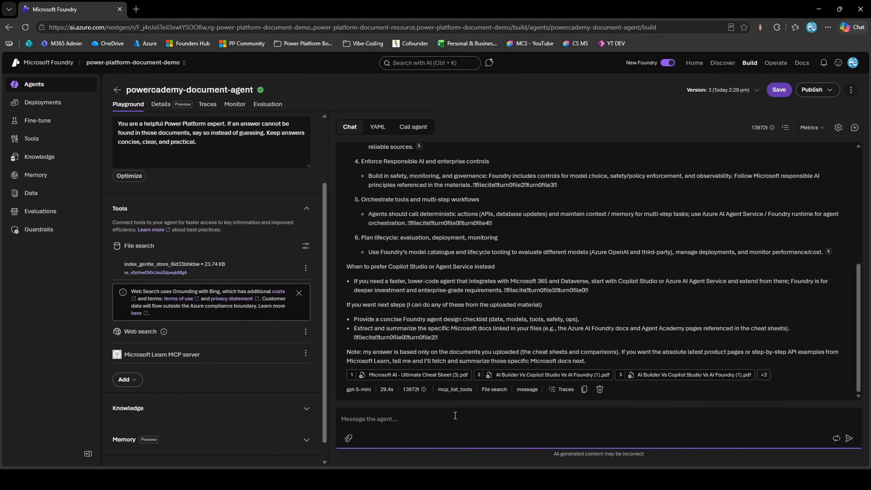
pyautogui.write('Yes , use Micr')
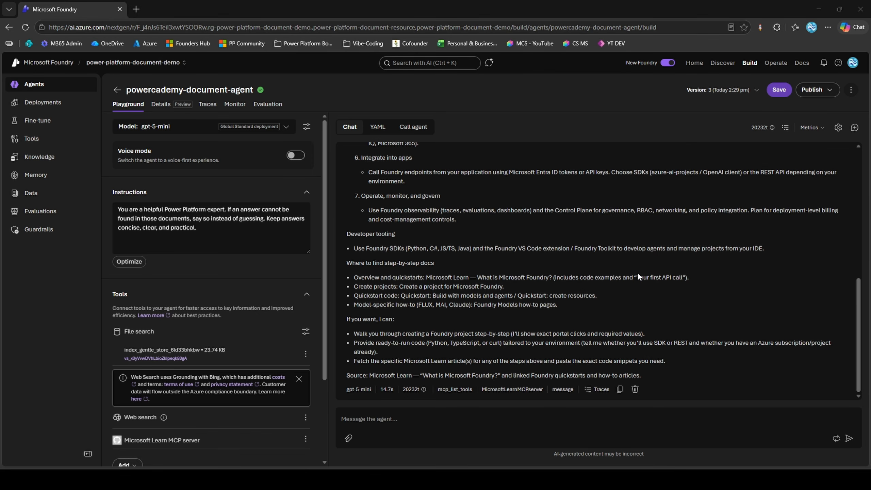
# Review the agent's Microsoft Learn answer from the prompt down to its source line and the tools it called.
pyautogui.scroll(15, 636, 273)
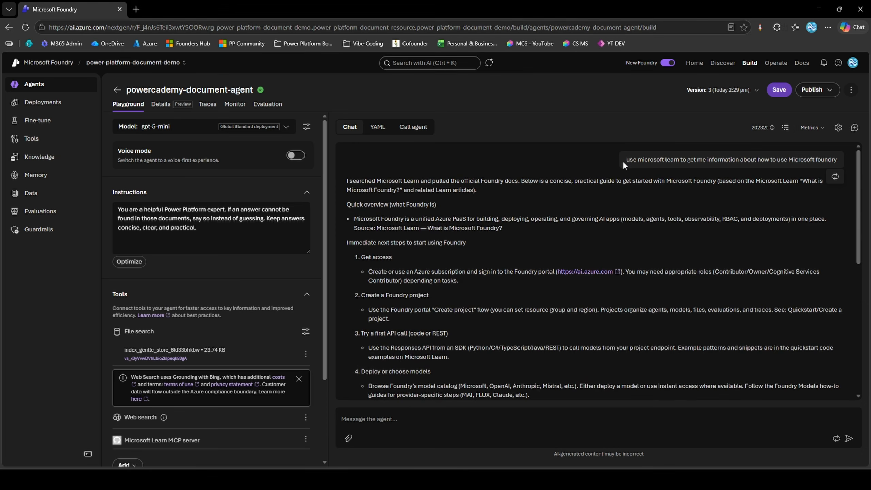
pyautogui.moveTo(623, 160); pyautogui.dragTo(840, 159)
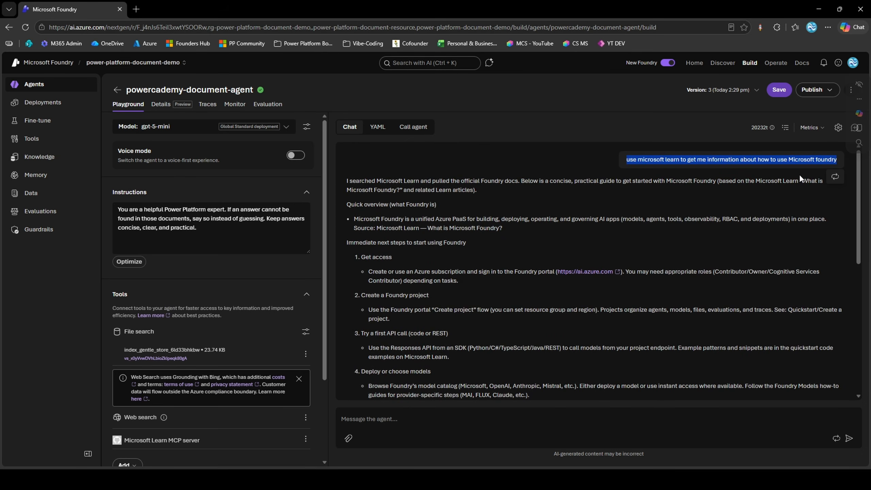
pyautogui.scroll(-2, 756, 203)
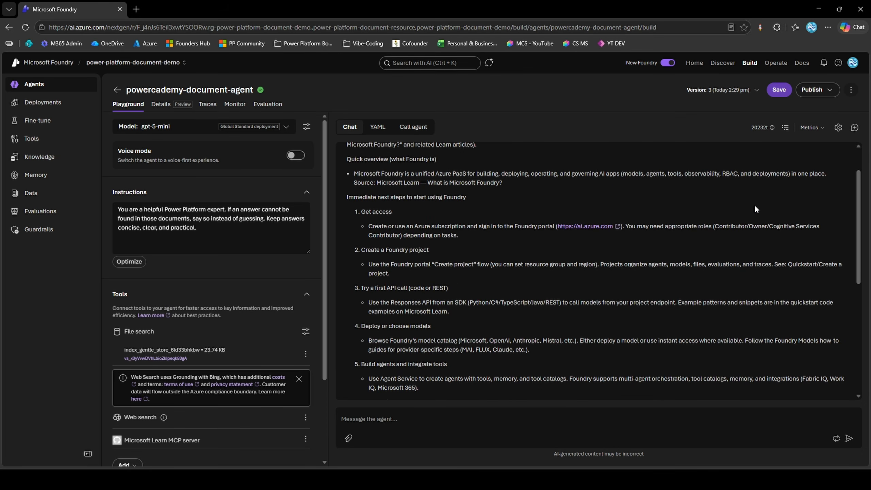
pyautogui.scroll(-12, 637, 250)
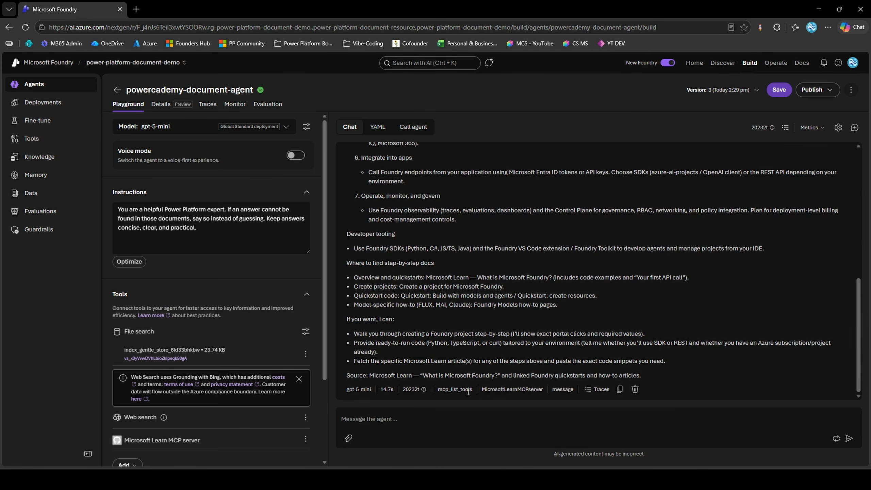
pyautogui.moveTo(482, 389); pyautogui.dragTo(538, 395)
pyautogui.click(539, 395)
# Open the Microsoft Learn MCP server's configuration, view its tool approval options and close it without changes.
pyautogui.click(306, 439)
pyautogui.click(328, 410)
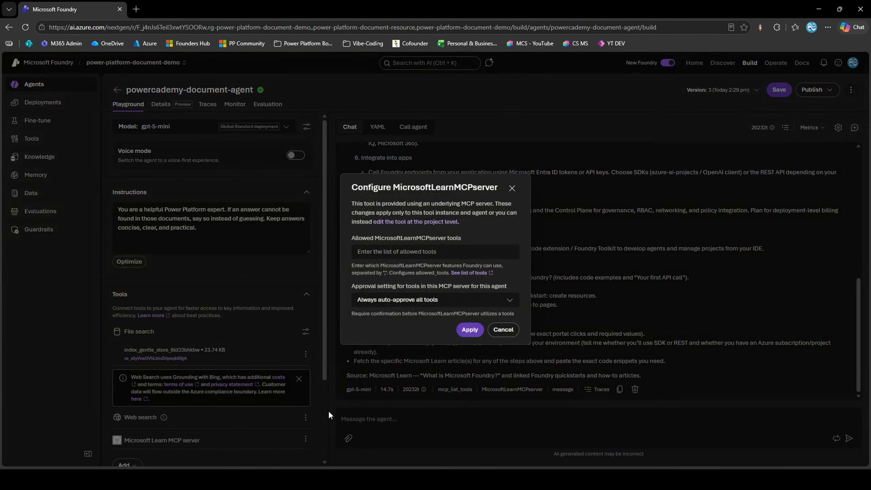
pyautogui.click(387, 301)
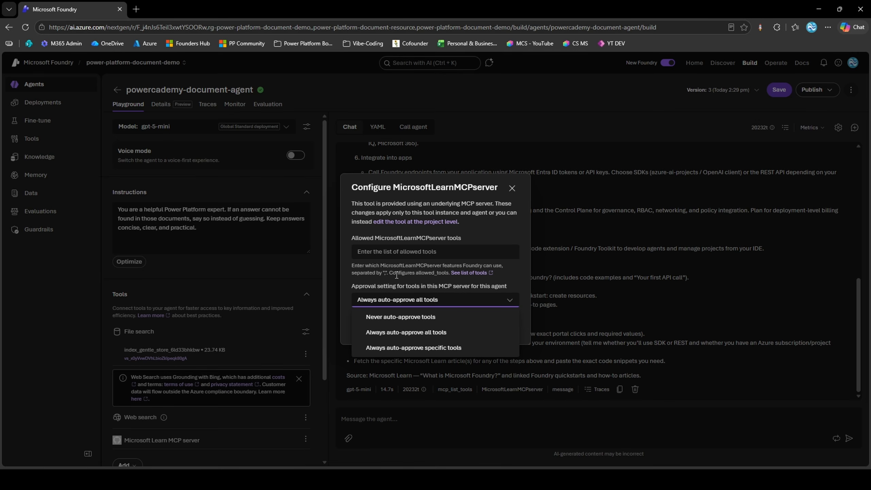
pyautogui.click(511, 188)
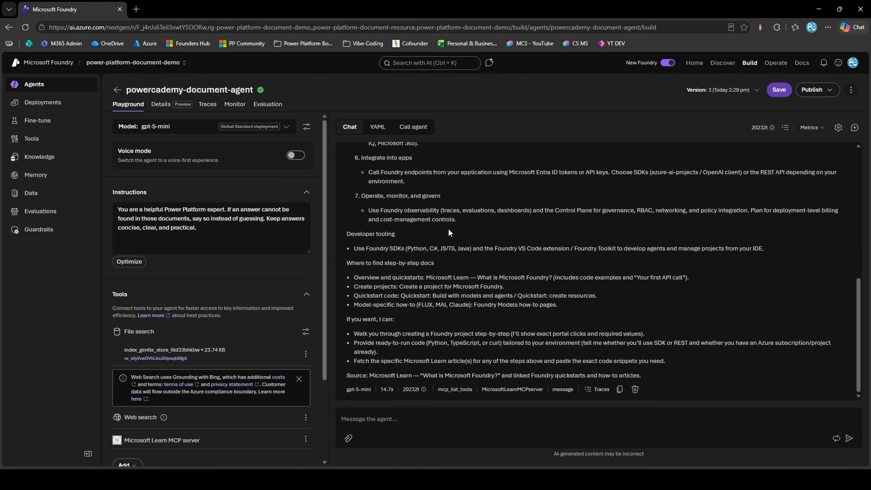
# Save the agent with its edited instructions and return to the list of agents.
pyautogui.click(778, 88)
pyautogui.click(117, 90)
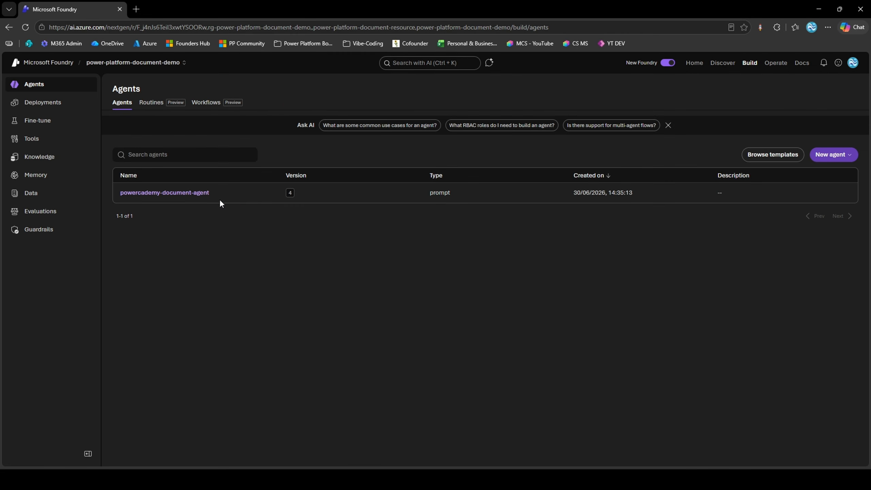
# Go to the project's workflows and create a blank workflow.
pyautogui.click(218, 110)
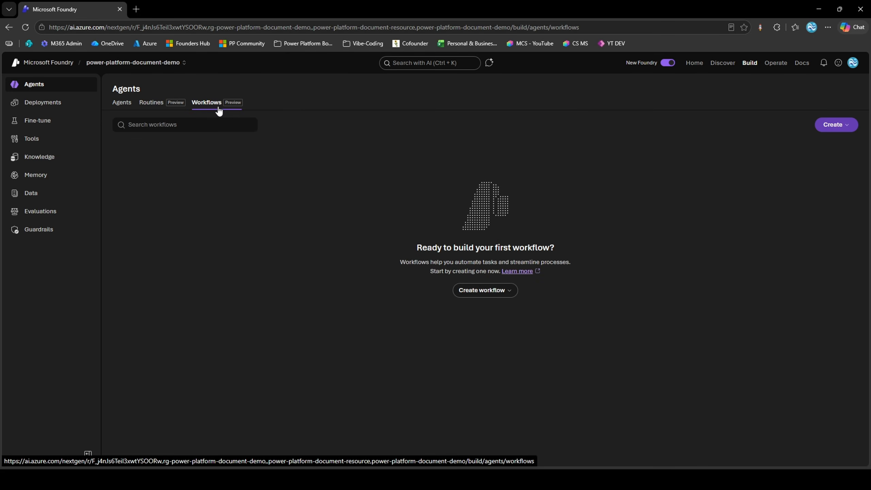
pyautogui.click(836, 126)
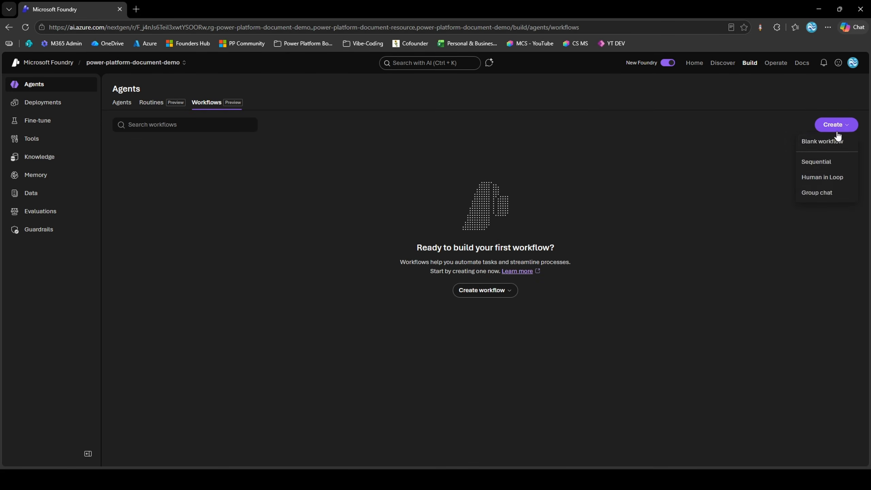
pyautogui.click(832, 143)
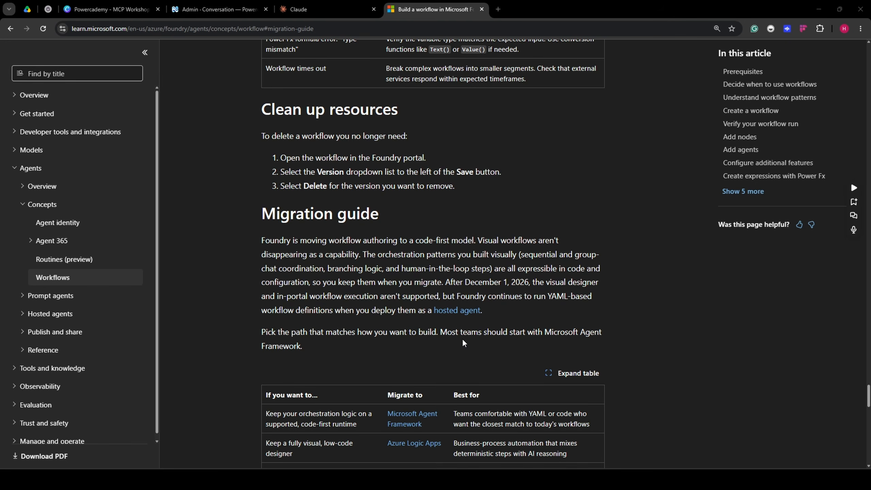
# Read the Important notices at the start of the Microsoft Learn article "Build a workflow in Microsoft Foundry (Preview)".
pyautogui.scroll(20, 463, 335)
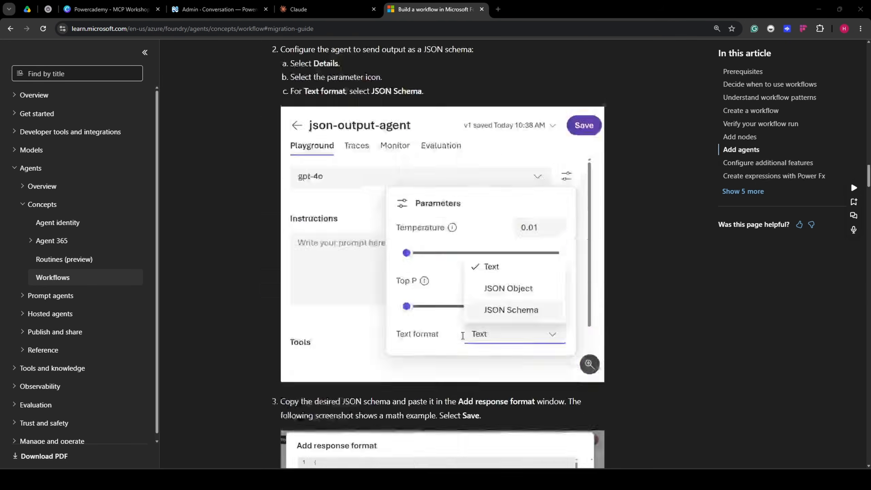
pyautogui.scroll(3, 462, 336)
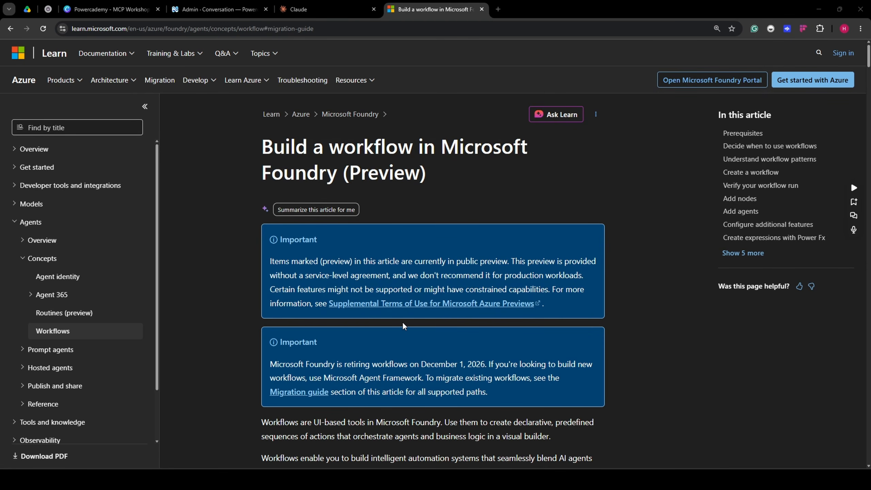
pyautogui.click(499, 391)
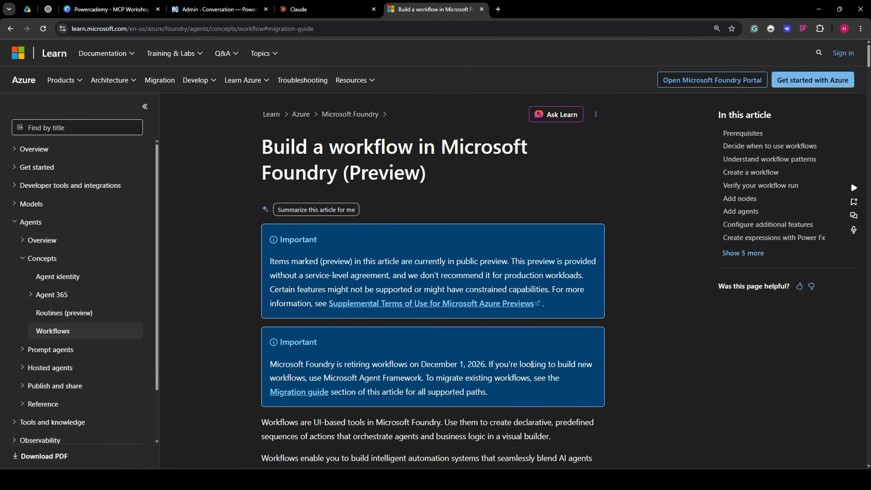
# Read the Migration guide section of the workflow article, including its opening paragraph on code-first workflow authoring.
pyautogui.scroll(-20, 531, 365)
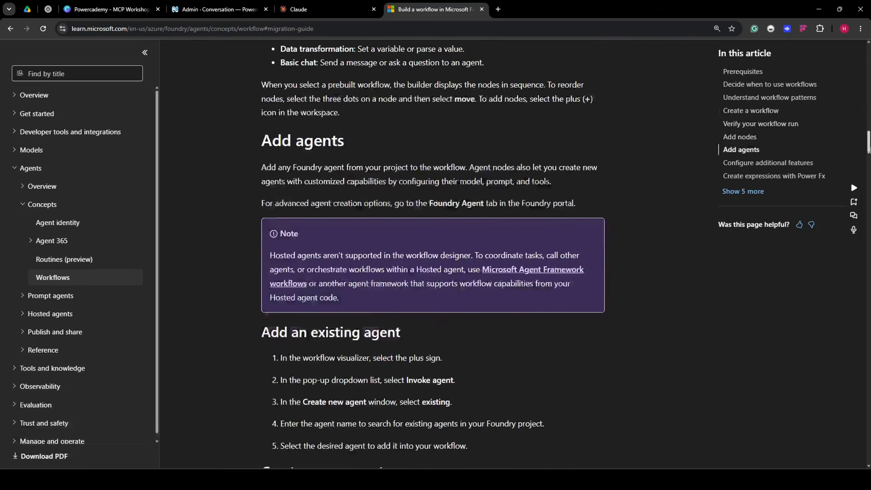
pyautogui.moveTo(869, 148); pyautogui.dragTo(868, 268)
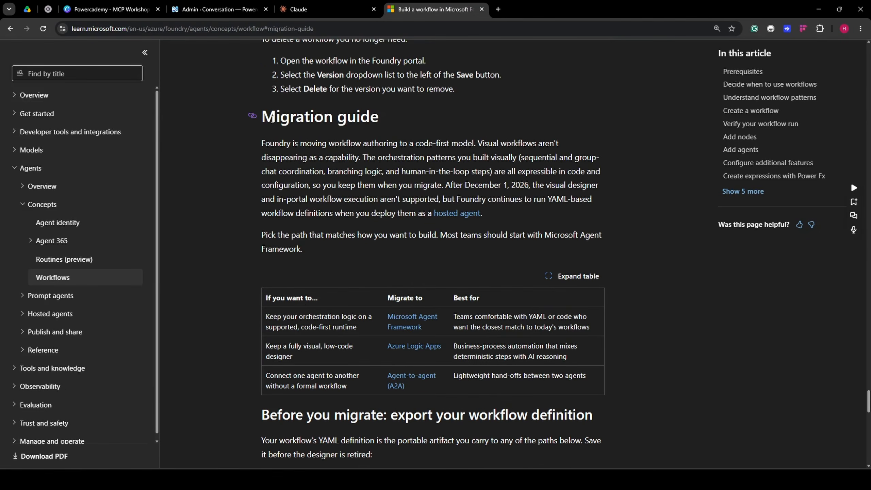
pyautogui.moveTo(272, 119); pyautogui.dragTo(380, 125)
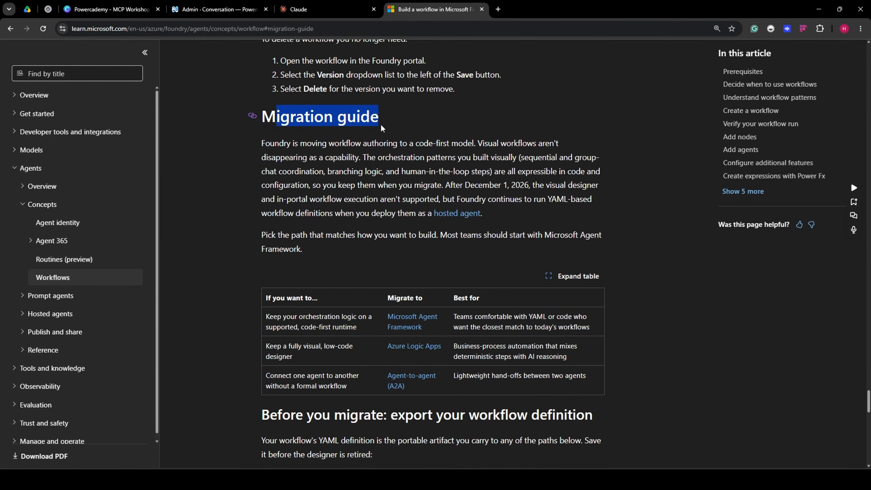
pyautogui.click(382, 126)
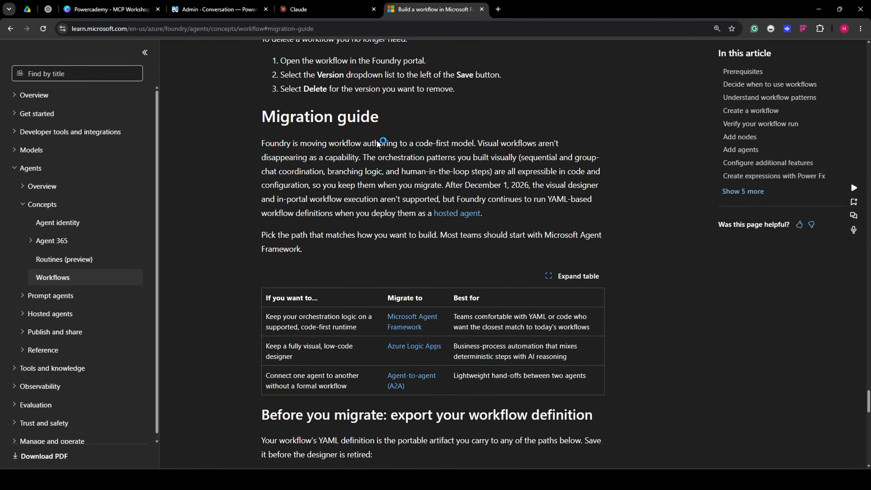
pyautogui.moveTo(262, 143); pyautogui.dragTo(358, 155)
pyautogui.click(489, 144)
pyautogui.click(358, 155)
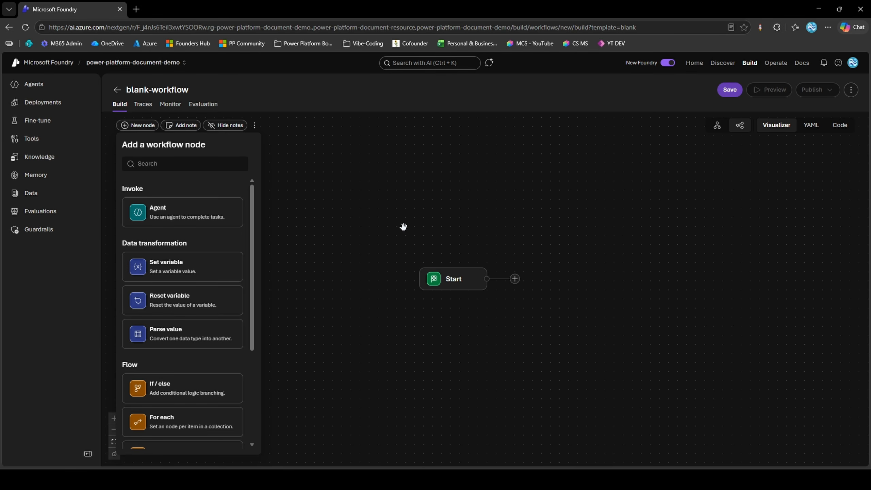
# Return to the blank workflow in Microsoft Foundry, look through the available node types and add an Agent node after Start.
pyautogui.scroll(-3, 177, 293)
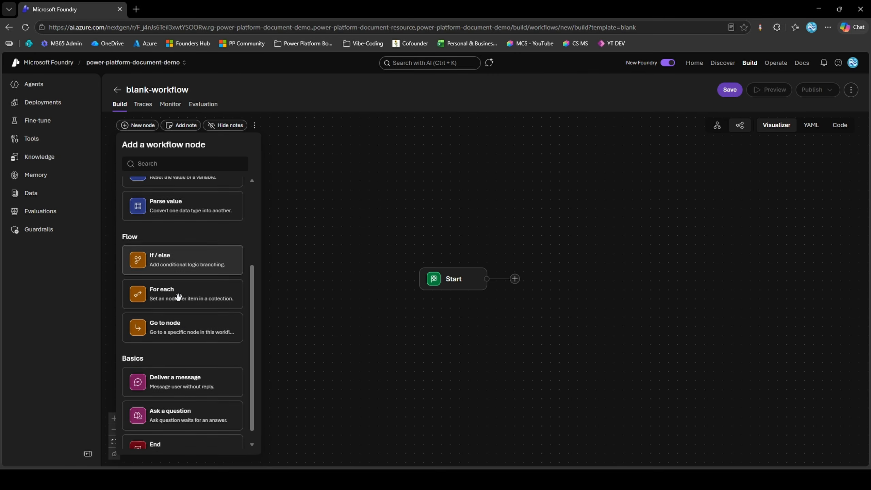
pyautogui.scroll(-1, 178, 296)
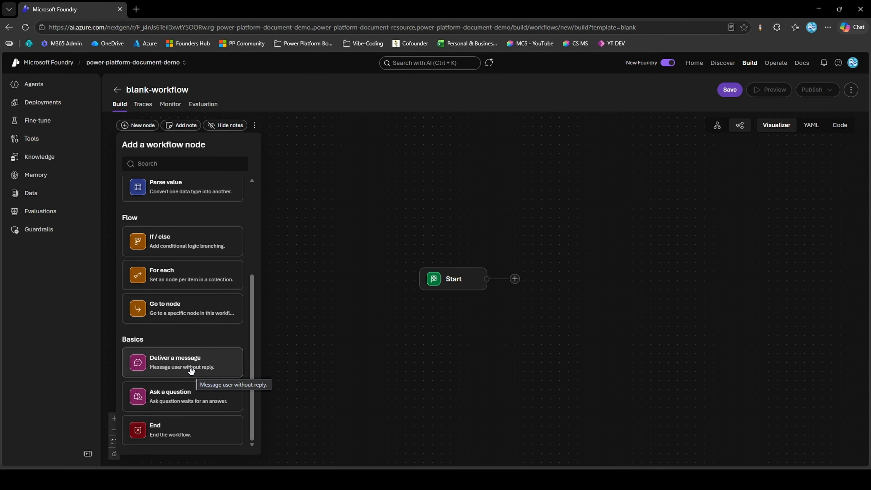
pyautogui.scroll(5, 178, 343)
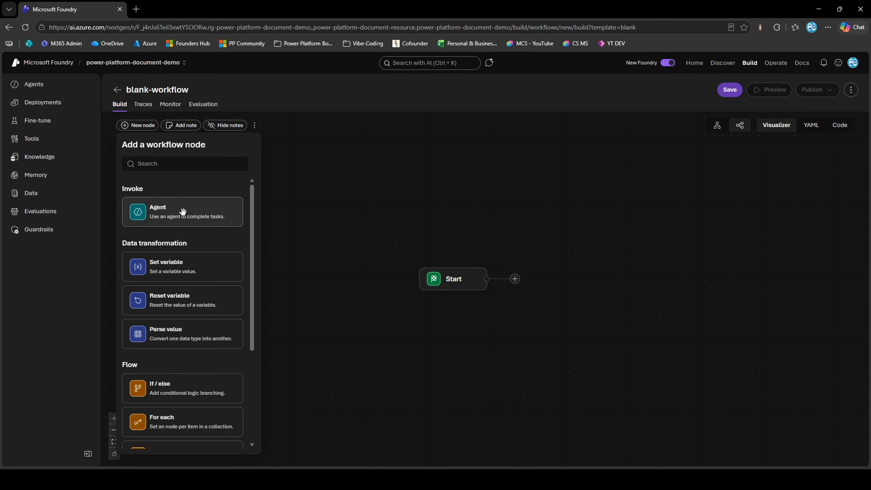
pyautogui.click(164, 216)
pyautogui.moveTo(490, 248); pyautogui.dragTo(410, 241)
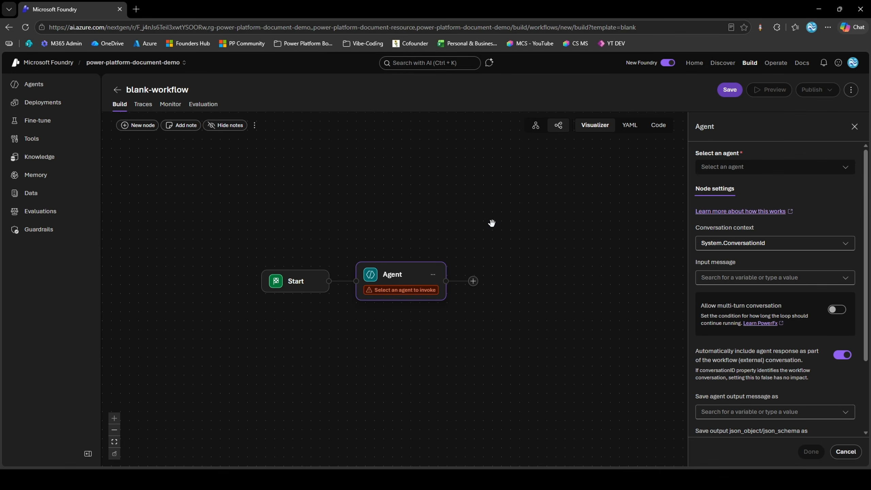
# Assign powercademy-document-agent to the new node, review its node settings and confirm them without changes.
pyautogui.click(840, 169)
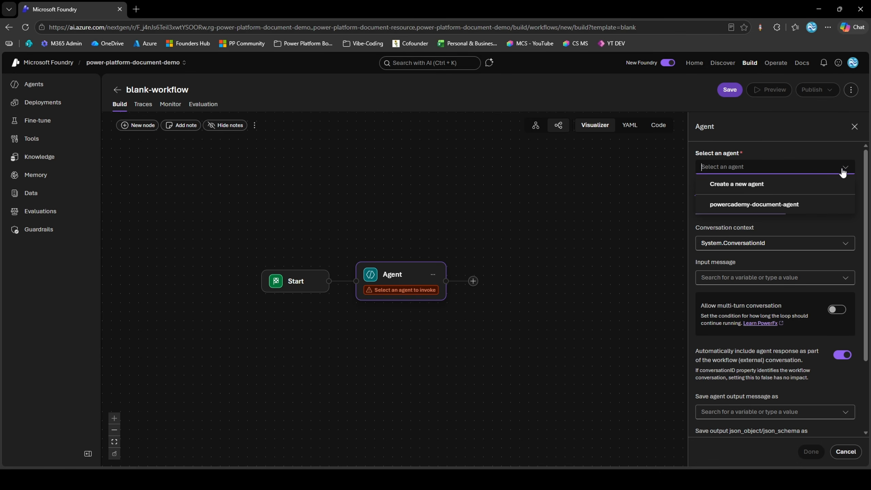
pyautogui.click(760, 205)
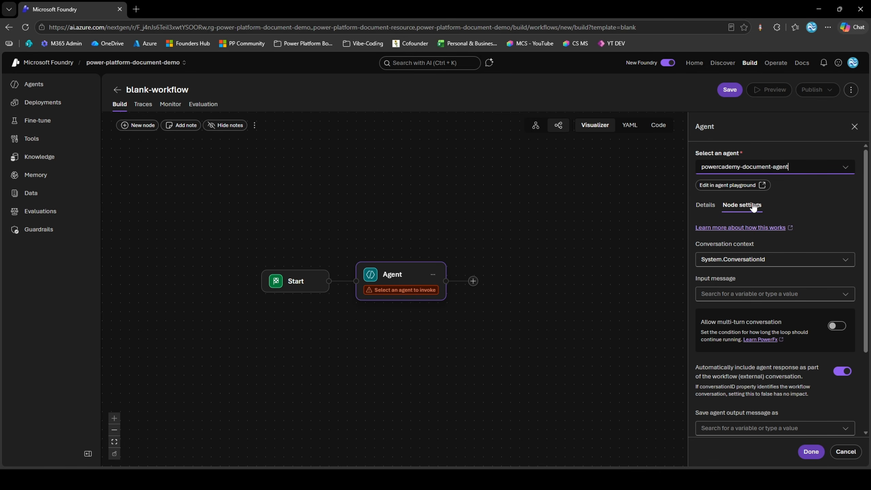
pyautogui.scroll(-1, 748, 283)
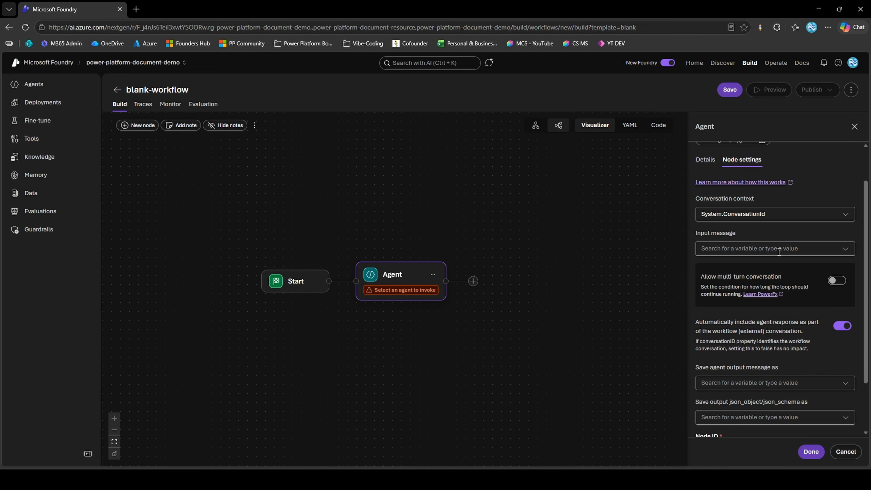
pyautogui.scroll(-2, 769, 252)
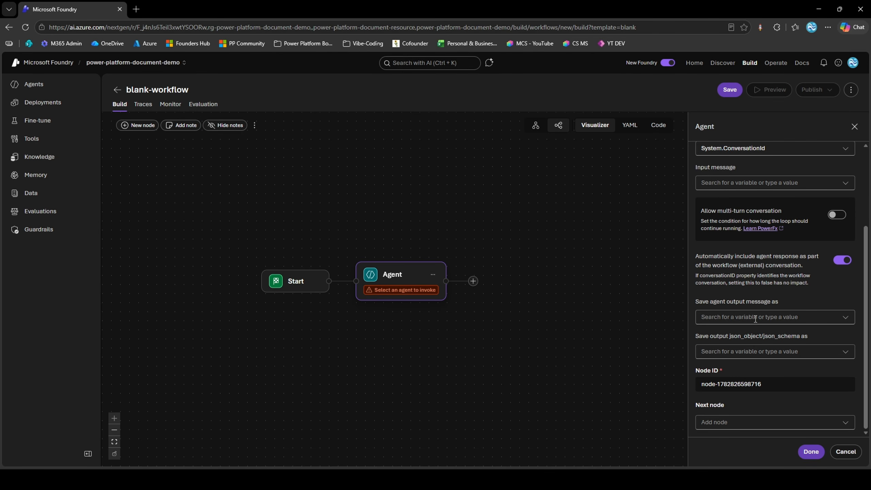
pyautogui.click(811, 452)
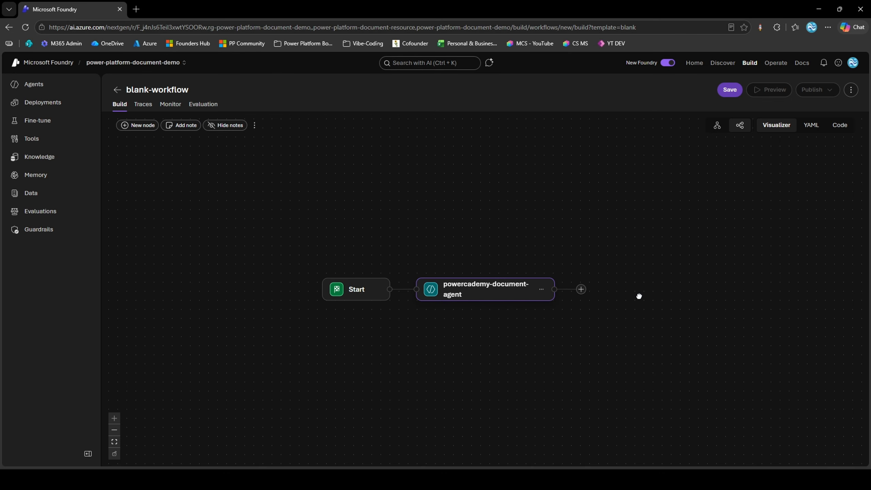
# Add a second Agent node after powercademy-document-agent and create a new agent for it named powercademy-bullet-point-agent.
pyautogui.moveTo(637, 297); pyautogui.dragTo(606, 296)
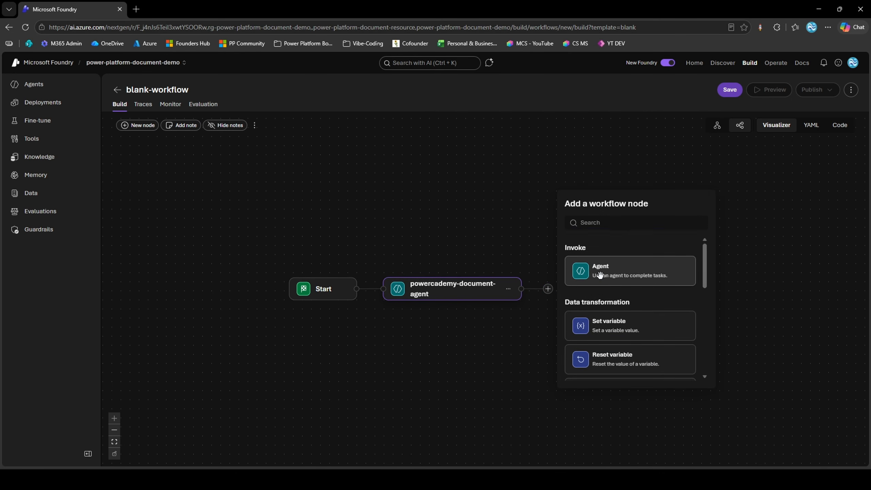
pyautogui.click(589, 278)
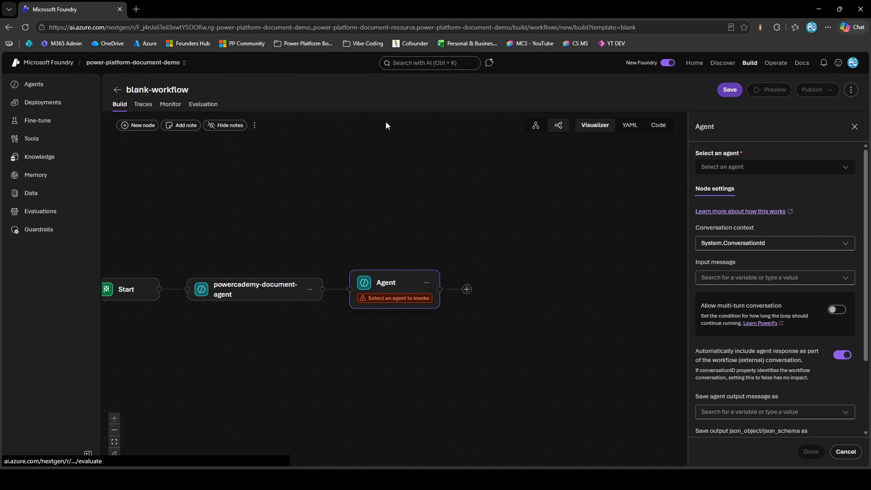
pyautogui.click(843, 169)
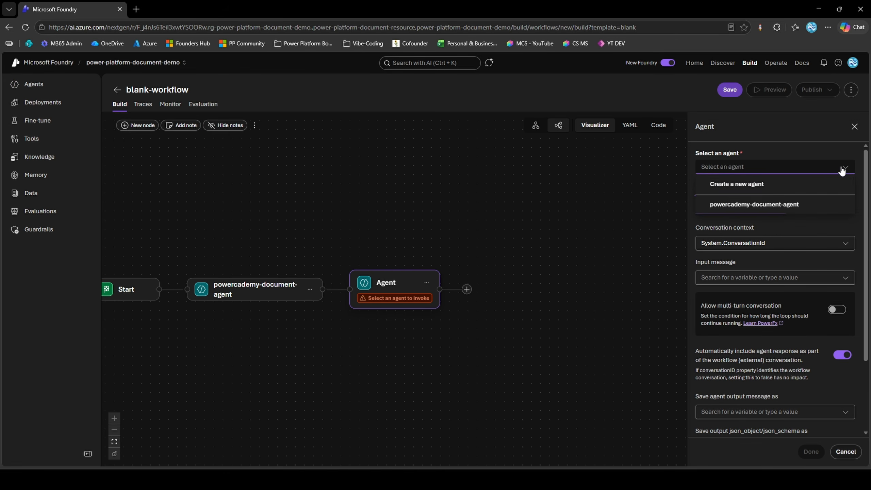
pyautogui.click(773, 185)
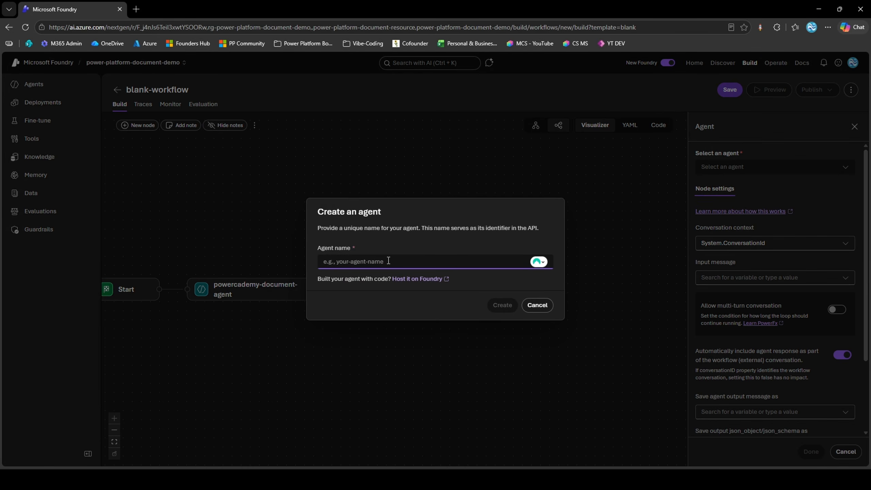
pyautogui.write('powercademy-')
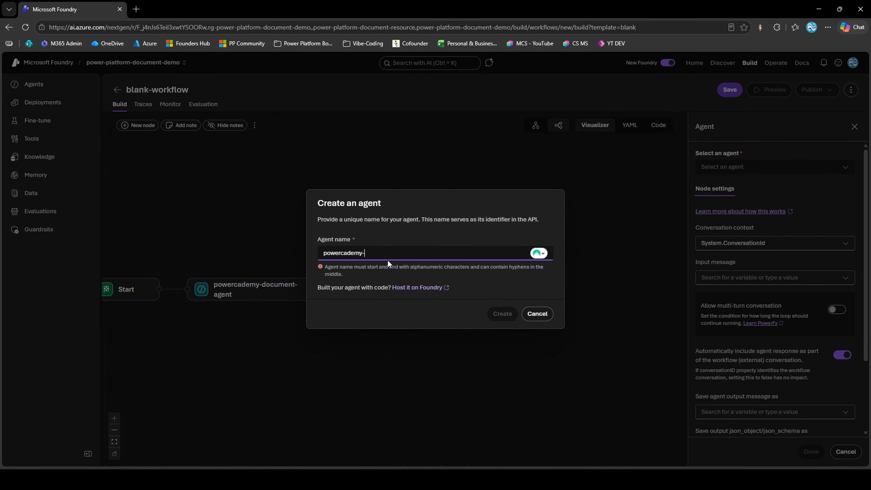
pyautogui.write('bullet-point-agent')
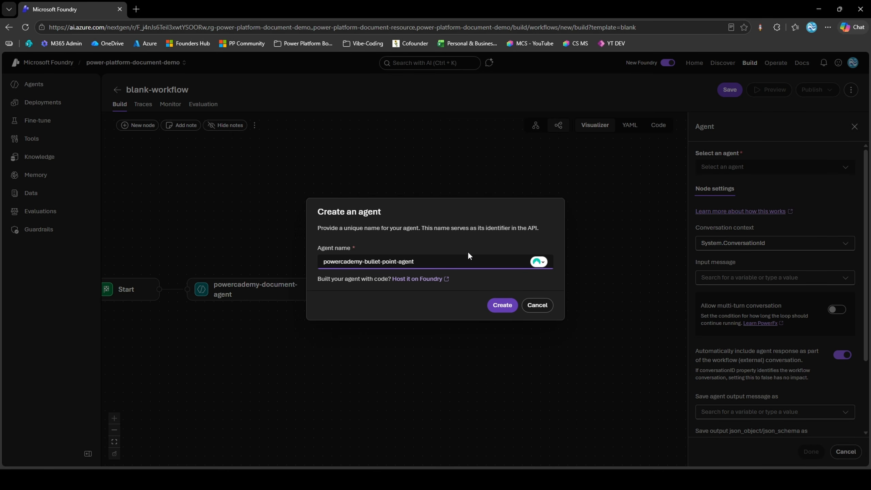
pyautogui.click(497, 302)
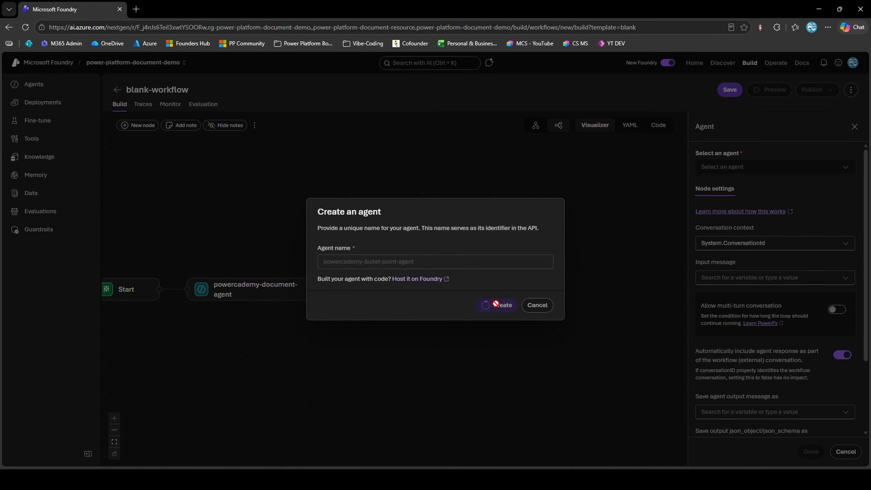
# Instruct the new agent to rewrite the previous answer as a short, friendly reply with a bullet-point summary, sounding like a one-eyed pirate, and confirm the node.
pyautogui.scroll(-3, 806, 279)
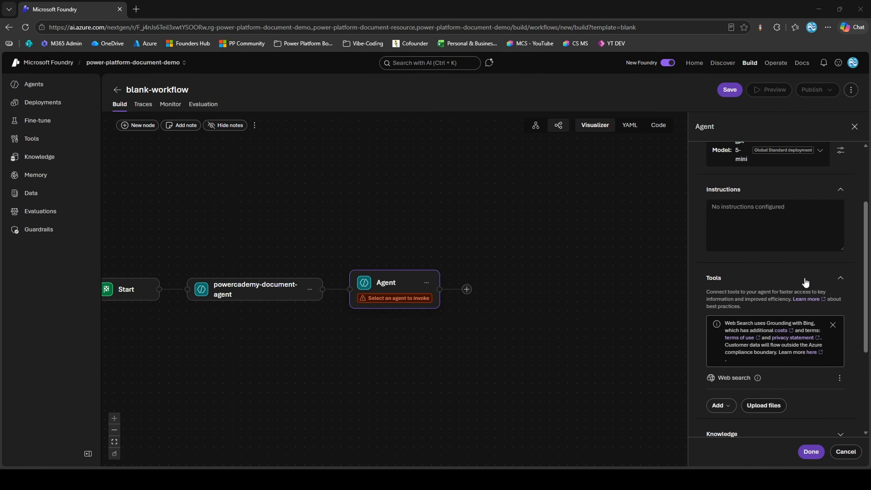
pyautogui.scroll(5, 806, 279)
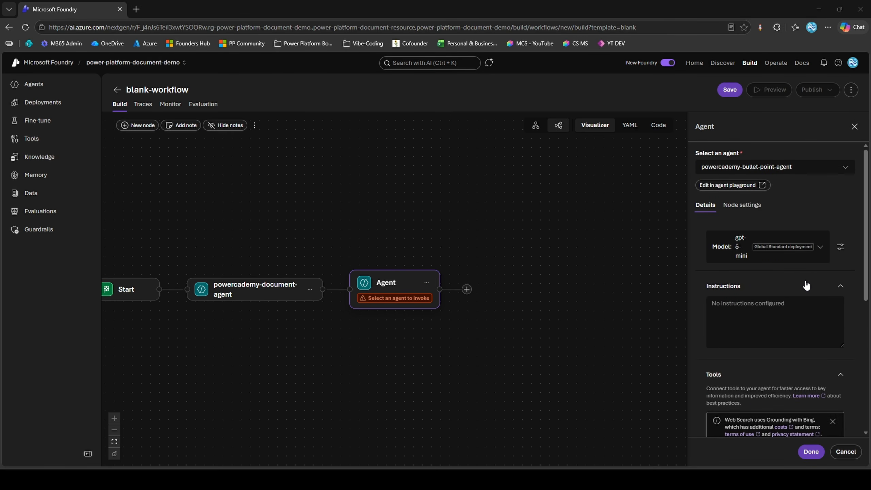
pyautogui.click(796, 311)
pyautogui.write('Take the previous answer and rewrite it as a short, friendly reply with a bullet-point summary.')
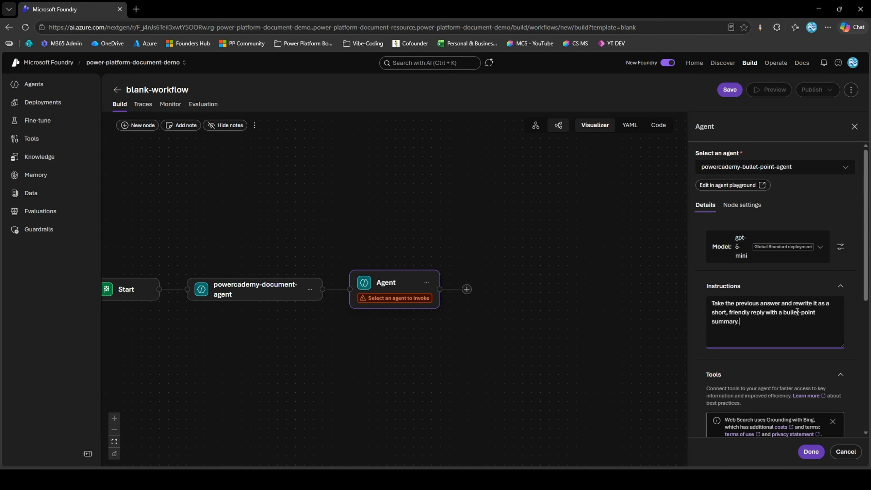
pyautogui.moveTo(750, 322); pyautogui.dragTo(705, 301)
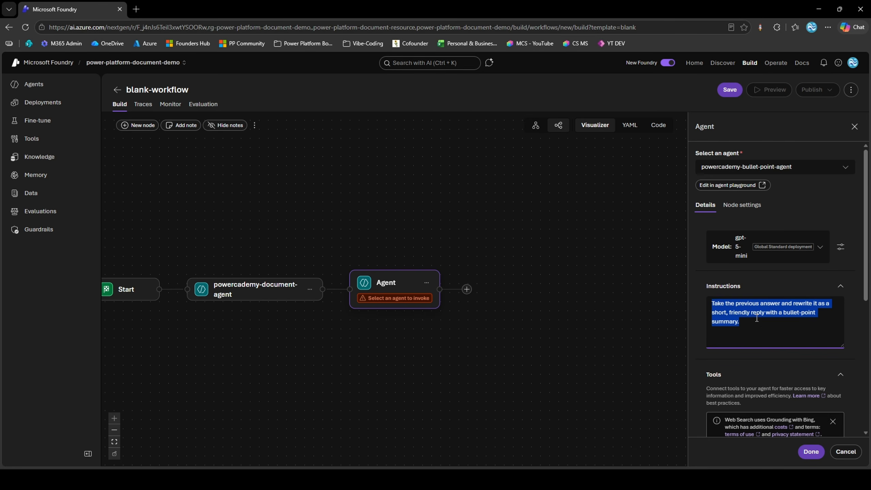
pyautogui.click(760, 322)
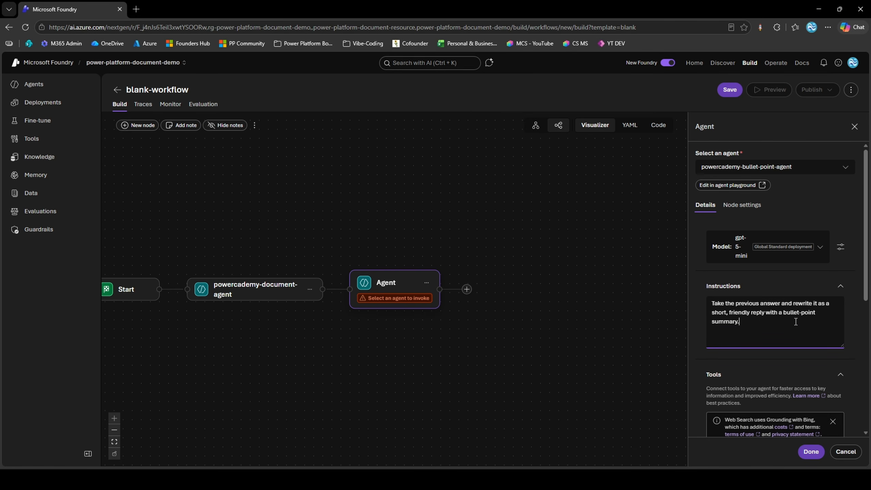
pyautogui.write('Sounds like a one-eyed pirate.')
pyautogui.click(811, 452)
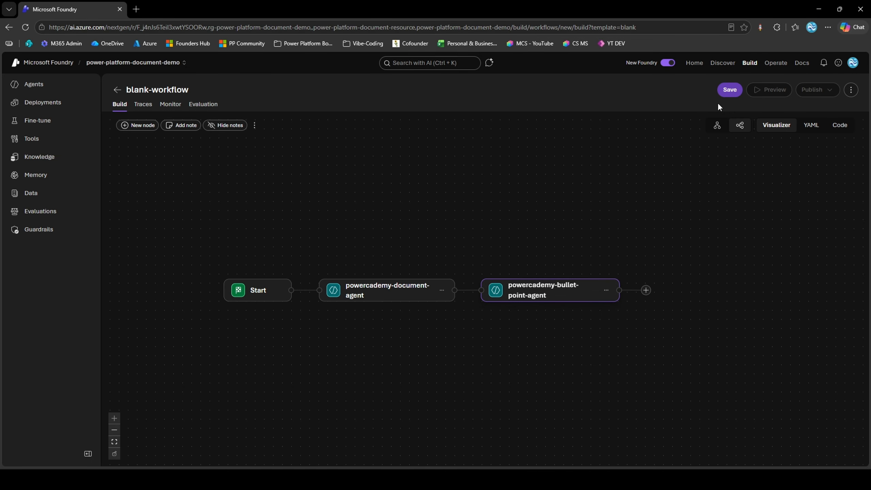
# Save the workflow under the name powercademy-bullet-document-flow.
pyautogui.click(726, 90)
pyautogui.click(405, 269)
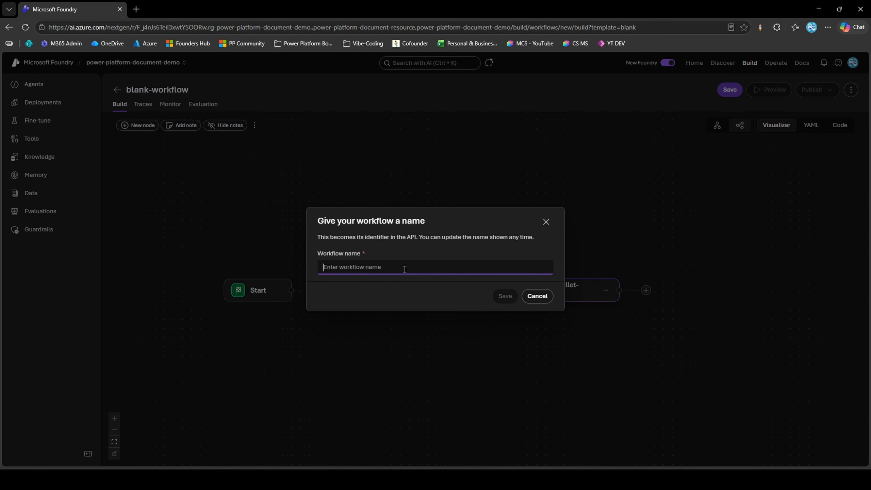
pyautogui.write('powercademy')
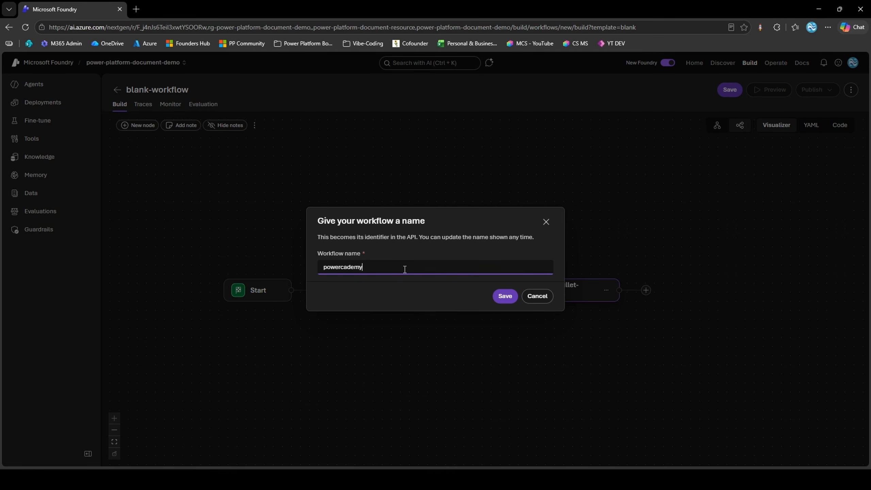
pyautogui.write('-bullet-document-flow')
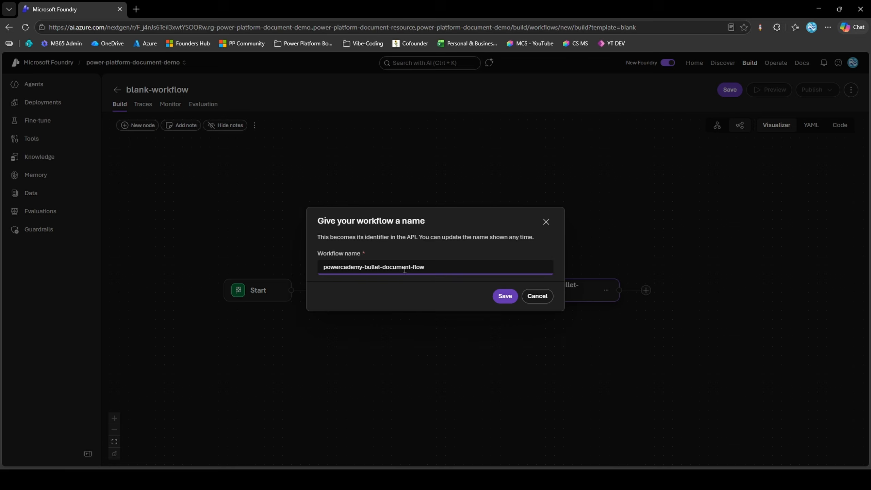
pyautogui.click(504, 297)
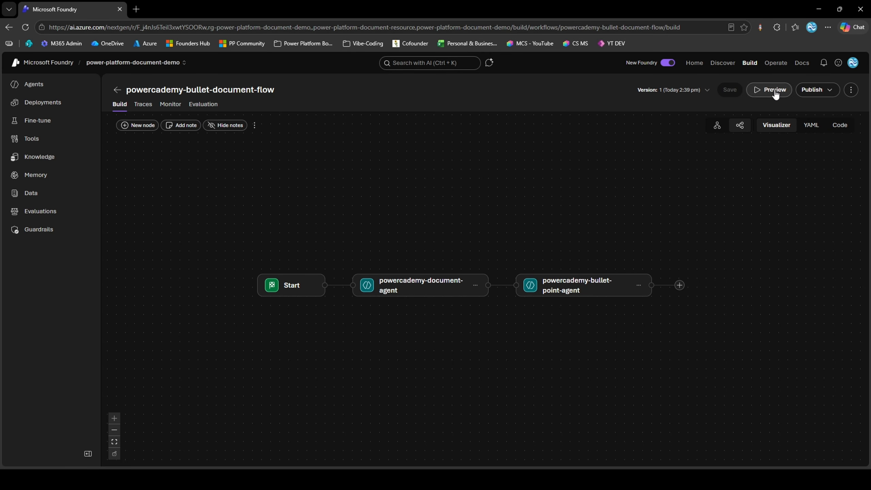
# Preview the saved workflow by sending it the message "What is Microsoft Foundry?".
pyautogui.click(770, 89)
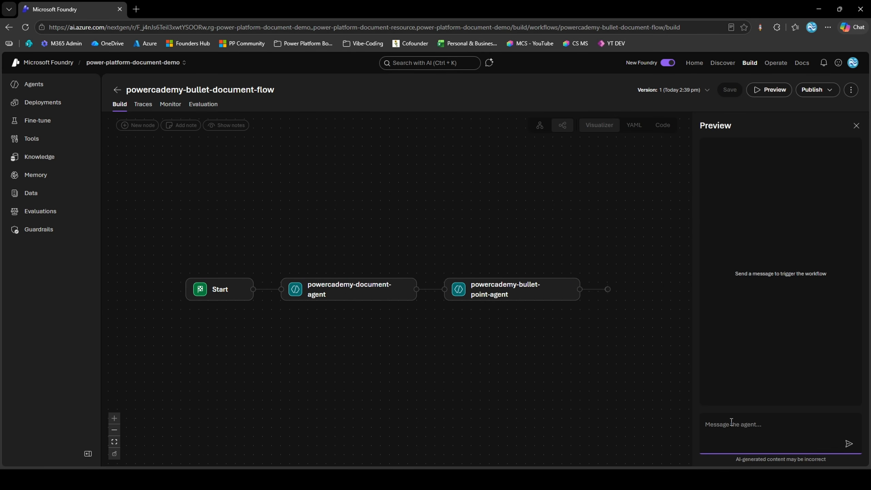
pyautogui.write('What is Microsoft Foundry?')
pyautogui.press('Return')
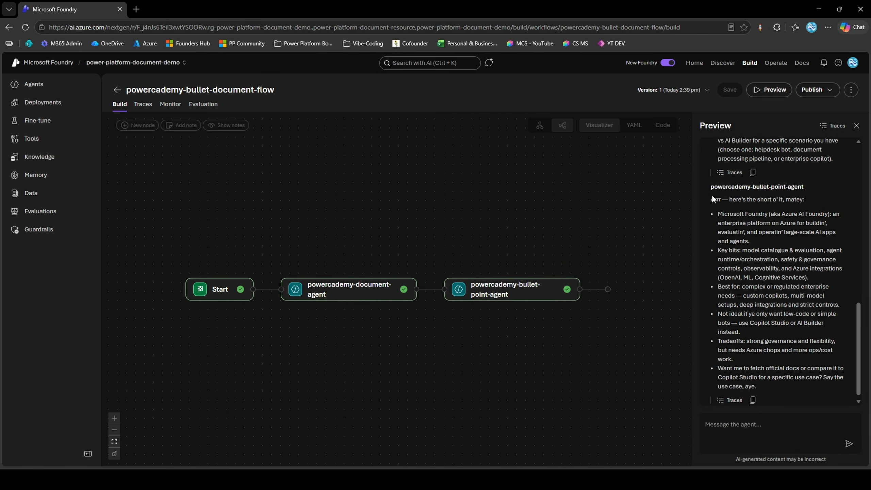
# Read the bullet-point agent's reply in the preview, checking its opening line and bullet summary against the instructions.
pyautogui.moveTo(710, 199); pyautogui.dragTo(802, 199)
pyautogui.click(800, 198)
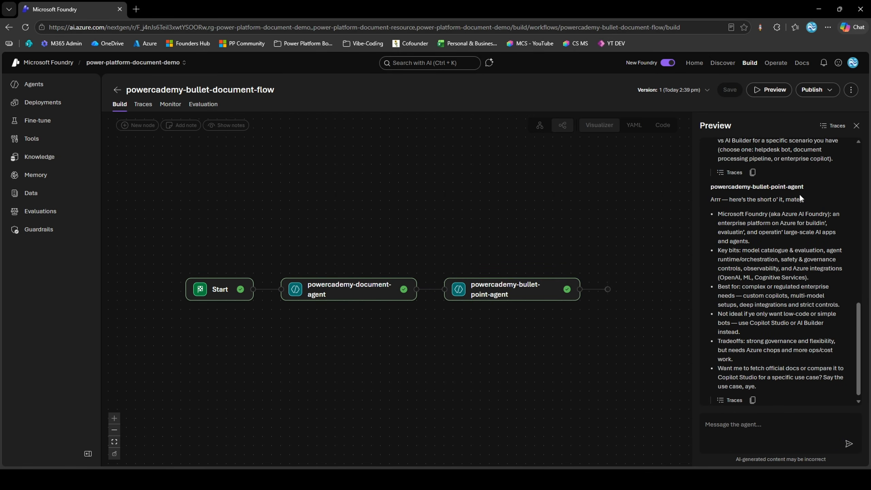
pyautogui.moveTo(712, 198); pyautogui.dragTo(802, 200)
pyautogui.click(714, 202)
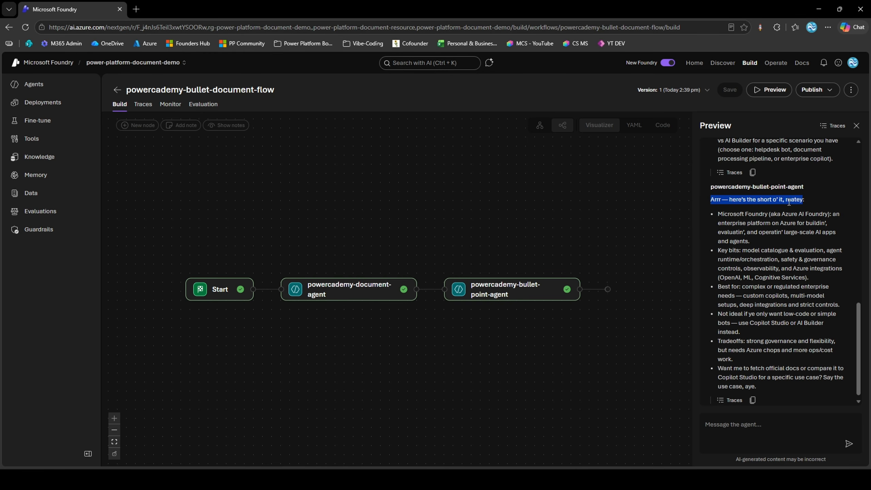
pyautogui.click(789, 200)
pyautogui.moveTo(713, 213); pyautogui.dragTo(791, 379)
pyautogui.click(791, 379)
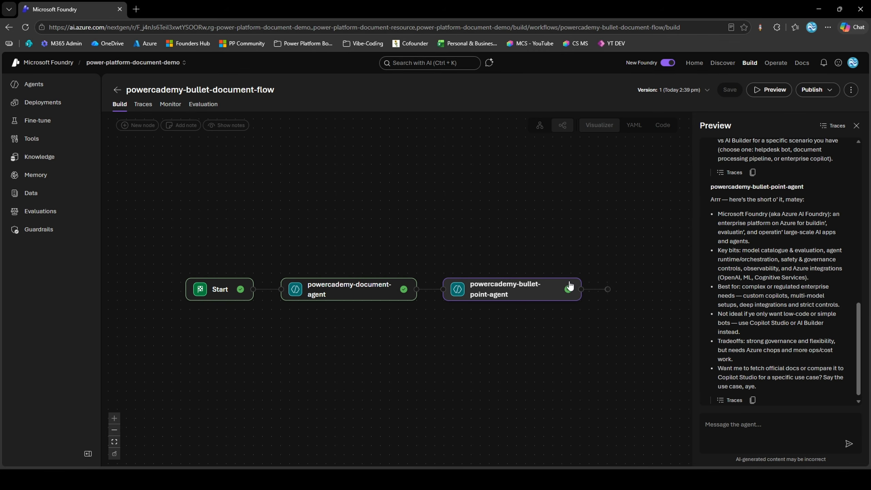
pyautogui.moveTo(431, 202)
pyautogui.mouseDown()
pyautogui.moveTo(446, 213)
pyautogui.moveTo(430, 204)
pyautogui.mouseUp()
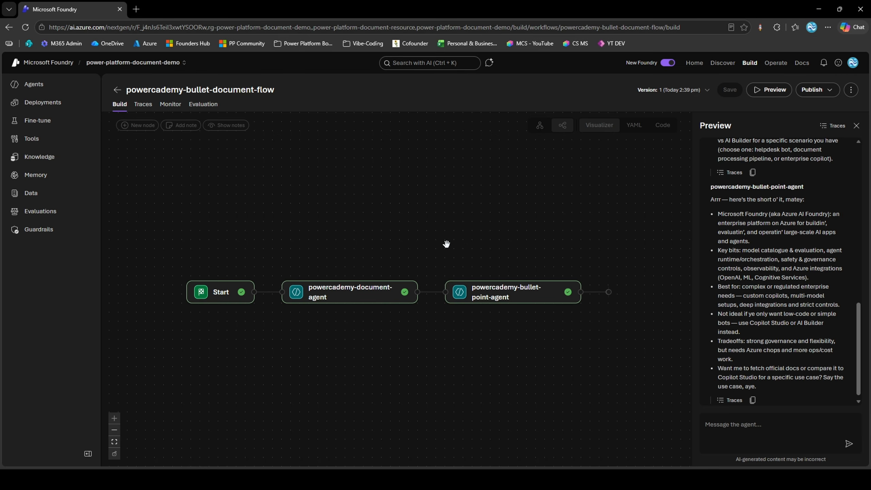
# View the workflow's traces, monitoring overview and evaluations pages in turn.
pyautogui.click(143, 104)
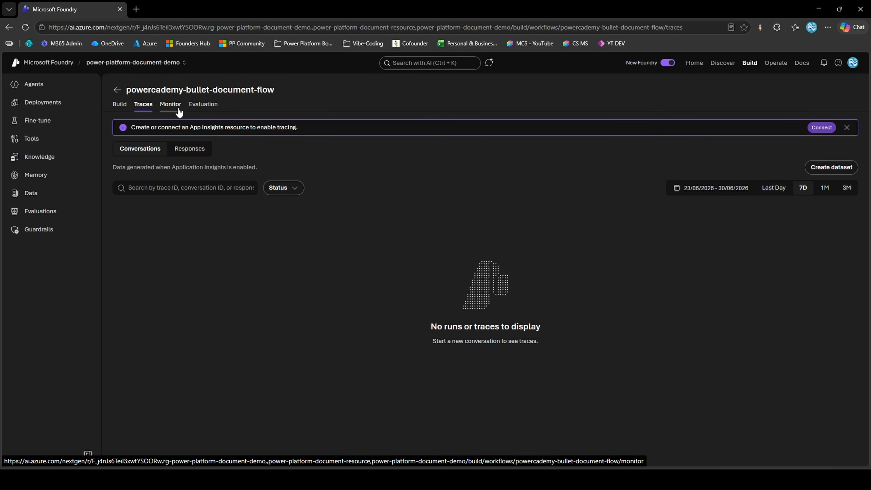
pyautogui.click(177, 110)
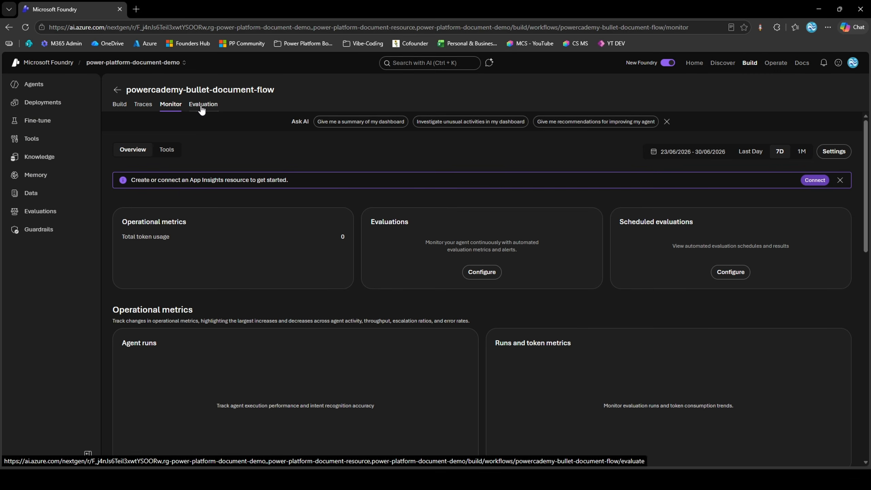
pyautogui.click(209, 105)
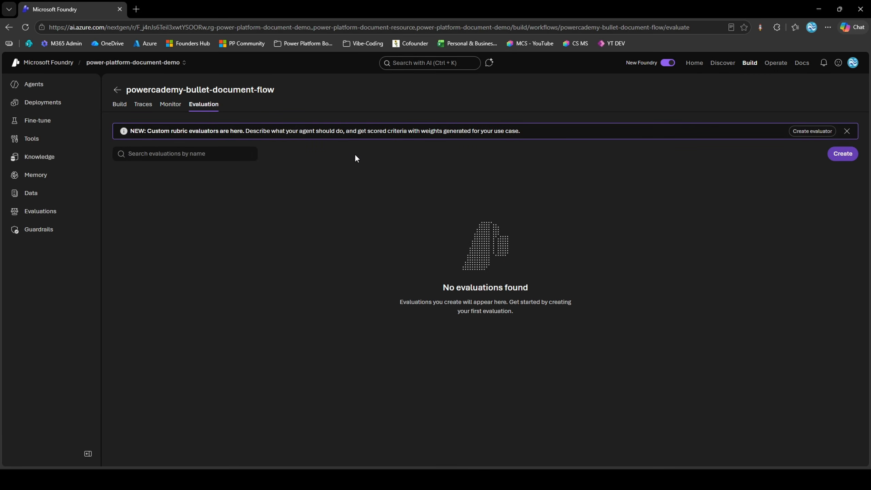